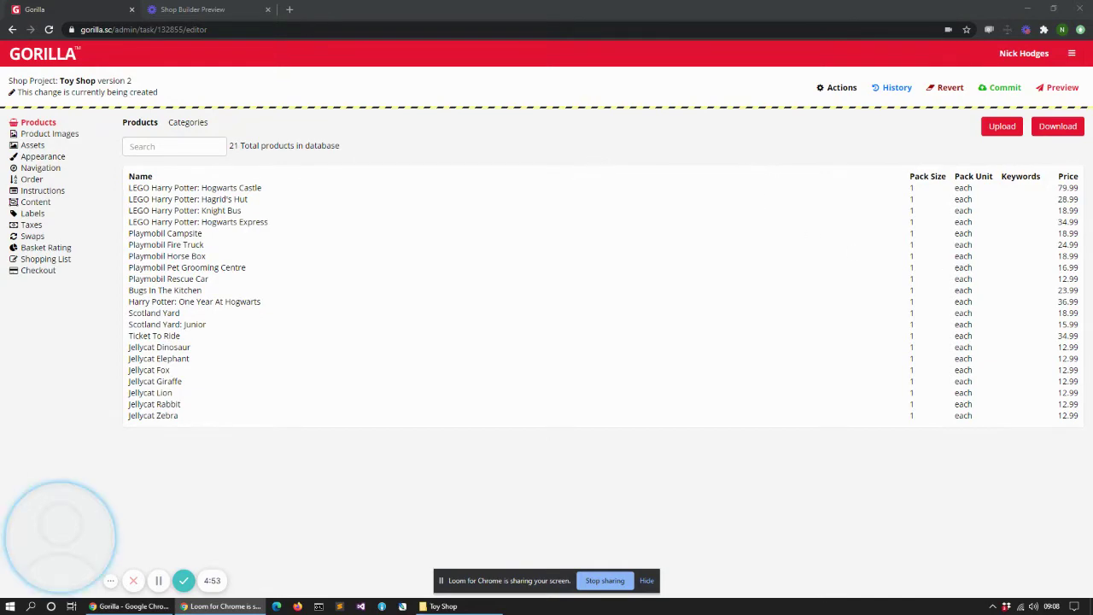
Step: In products.csv, review the SearchKeywords cells J1:J12 and the Flag header in K1
left_click(325, 132)
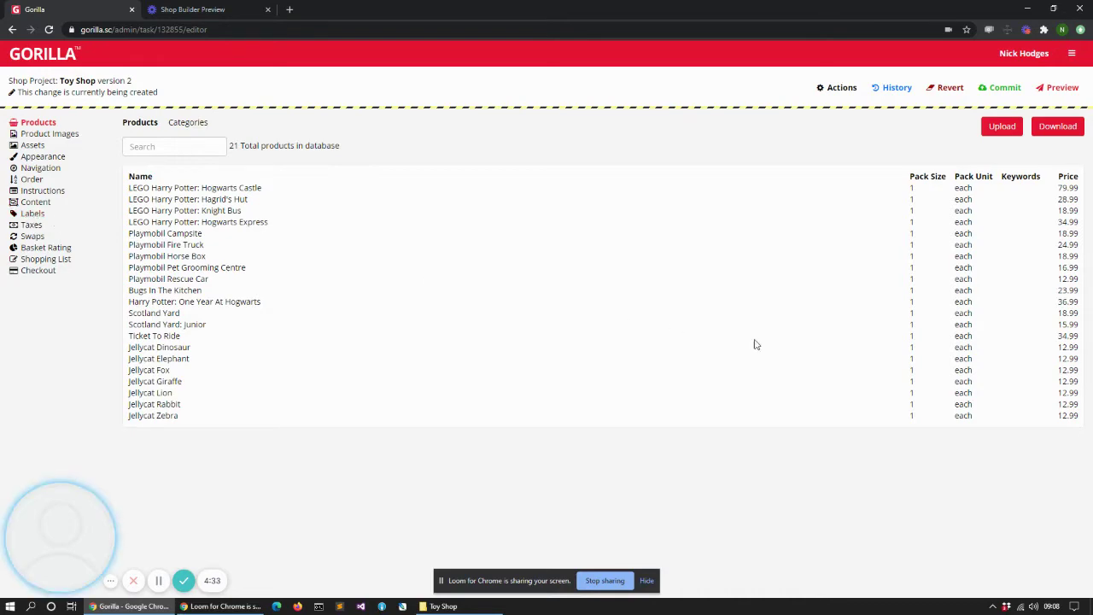
key("alt+Tab")
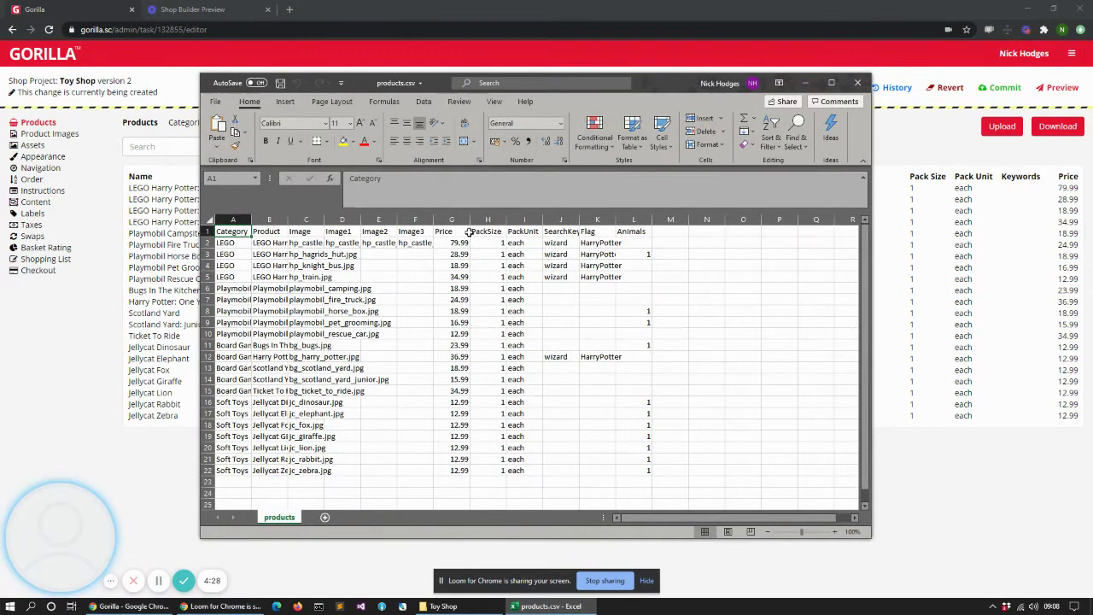
mouse_move(560, 221)
left_mouse_down()
mouse_move(633, 221)
mouse_move(561, 222)
left_mouse_up()
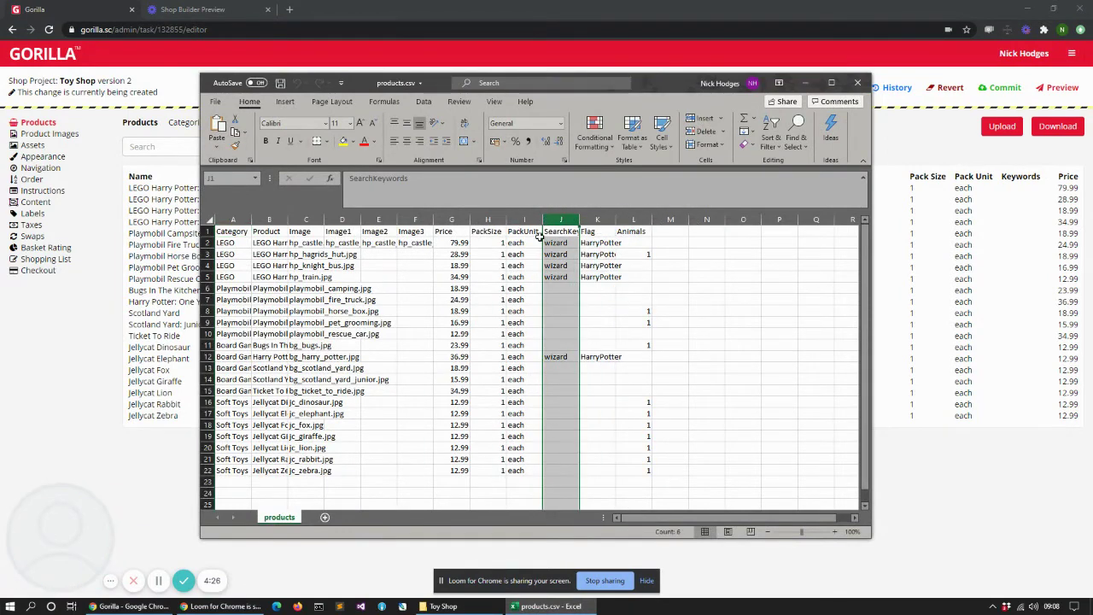
left_click(522, 231)
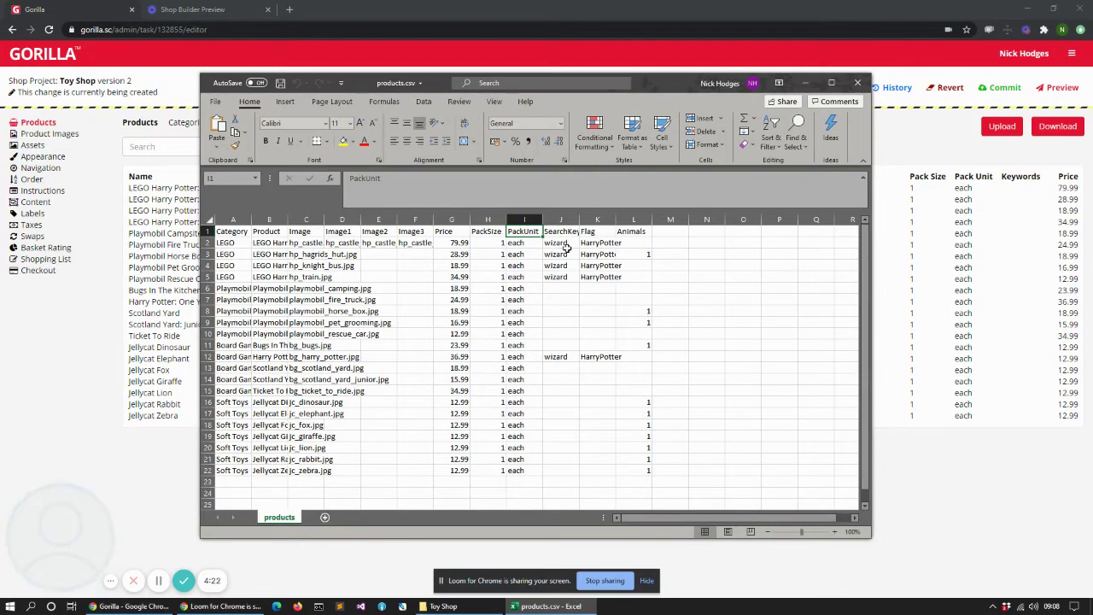
left_click(560, 231)
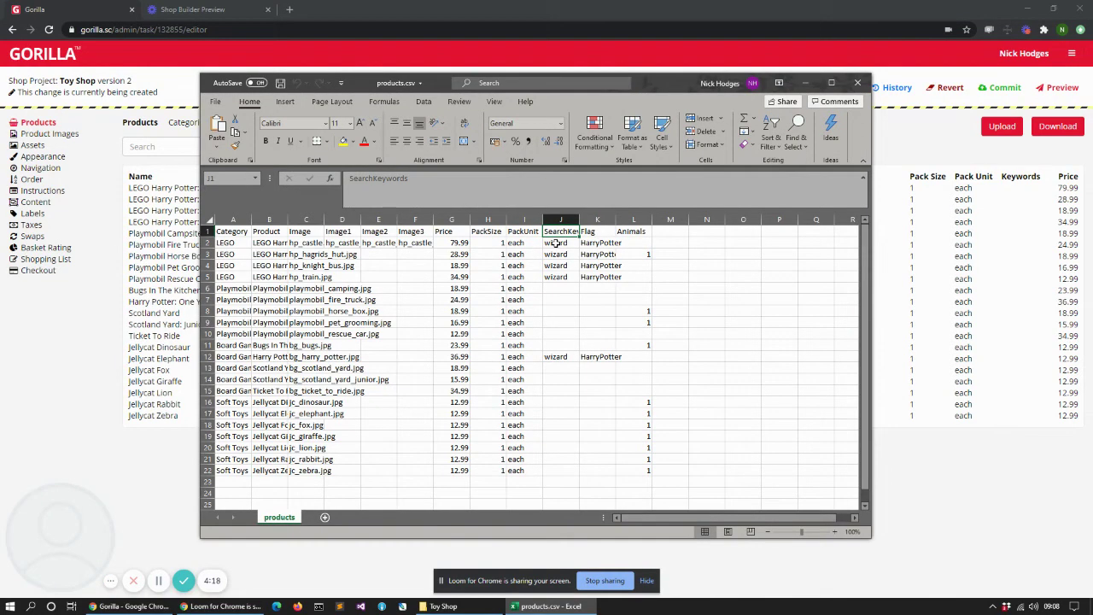
left_click(557, 243)
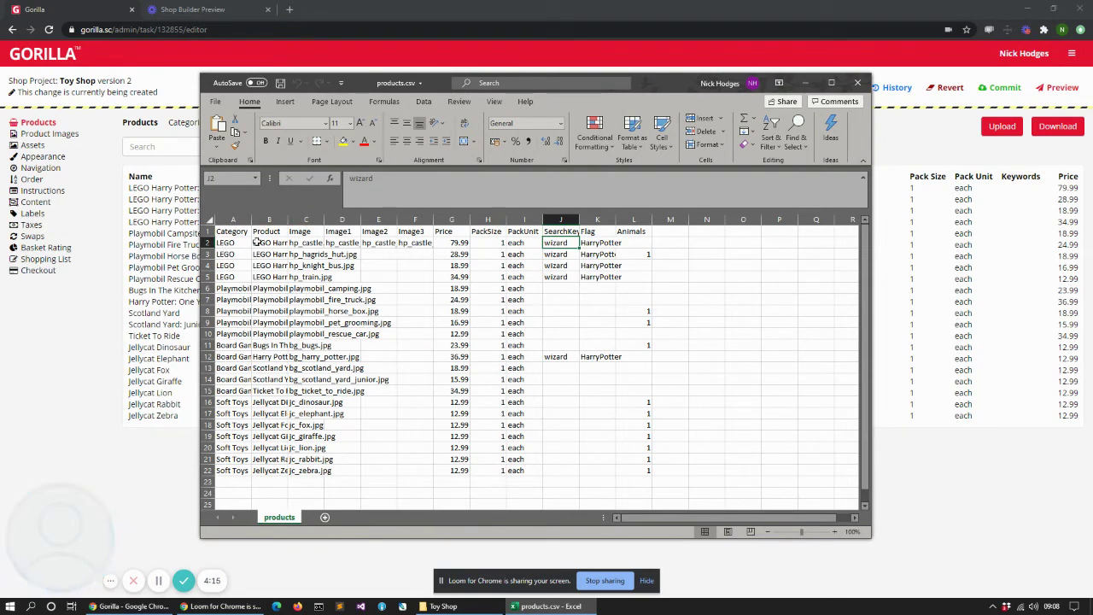
left_click_drag(552, 358, 563, 247)
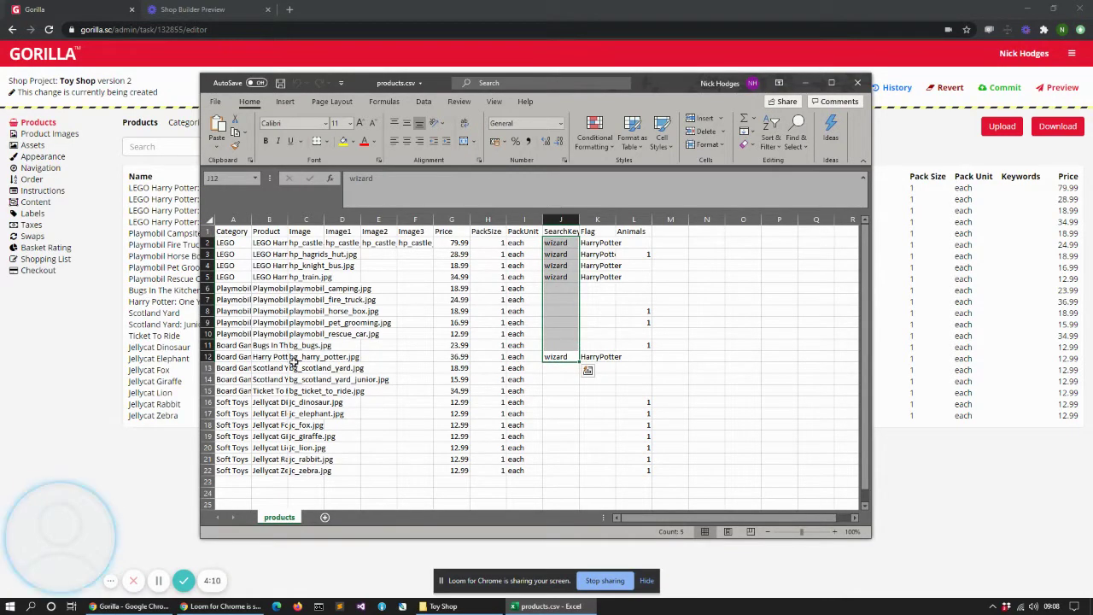
left_click(554, 232)
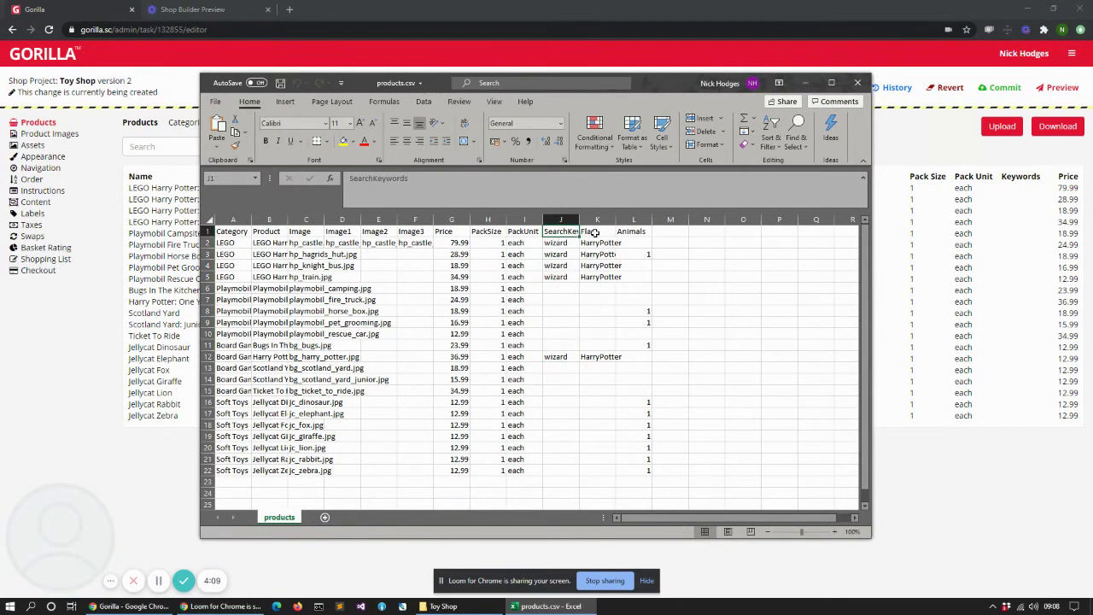
left_click(596, 234)
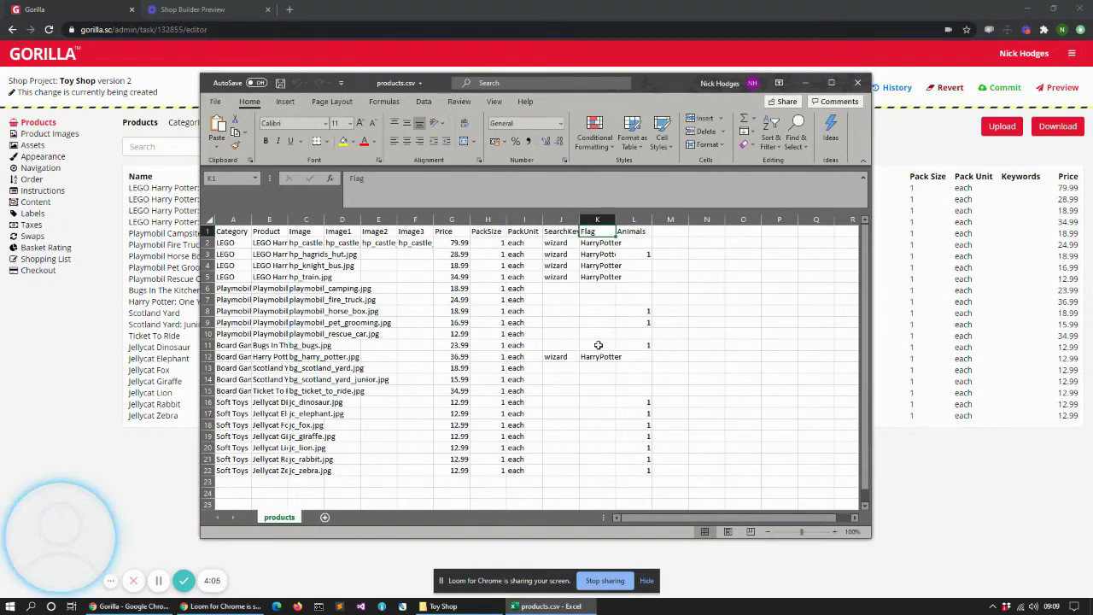
Step: Check the Animals values against image file names, ending on the soft toys' L16:L22
left_click(632, 253)
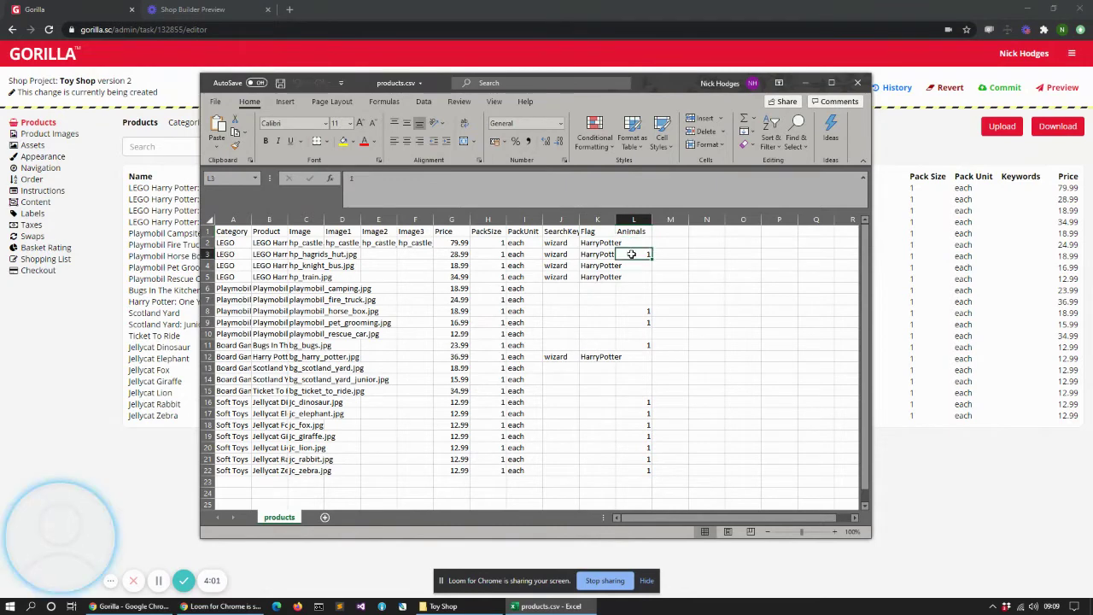
left_click(632, 322)
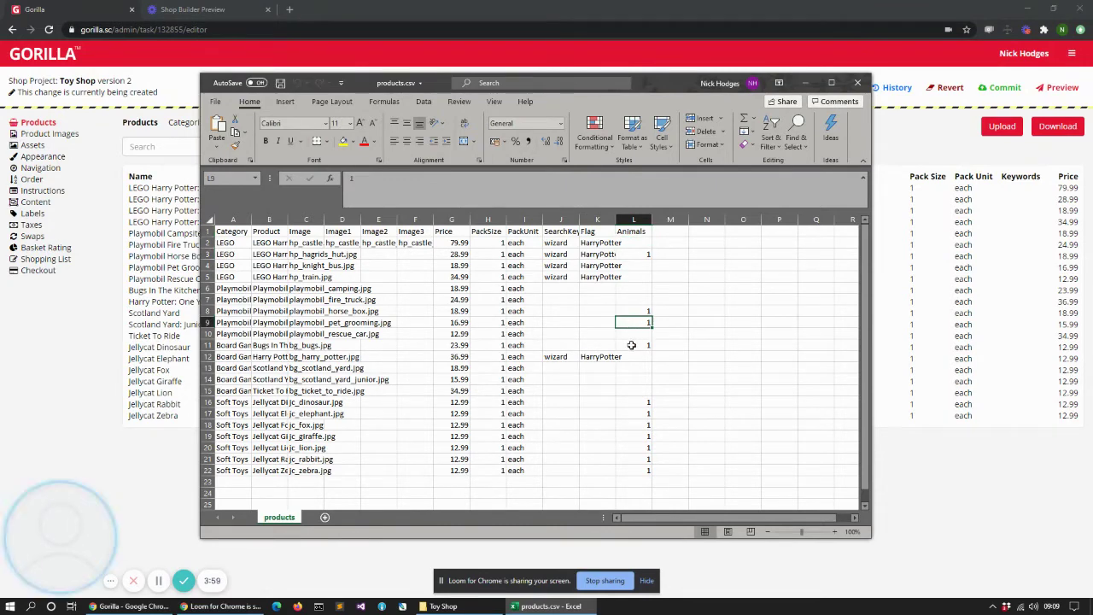
left_click(632, 345)
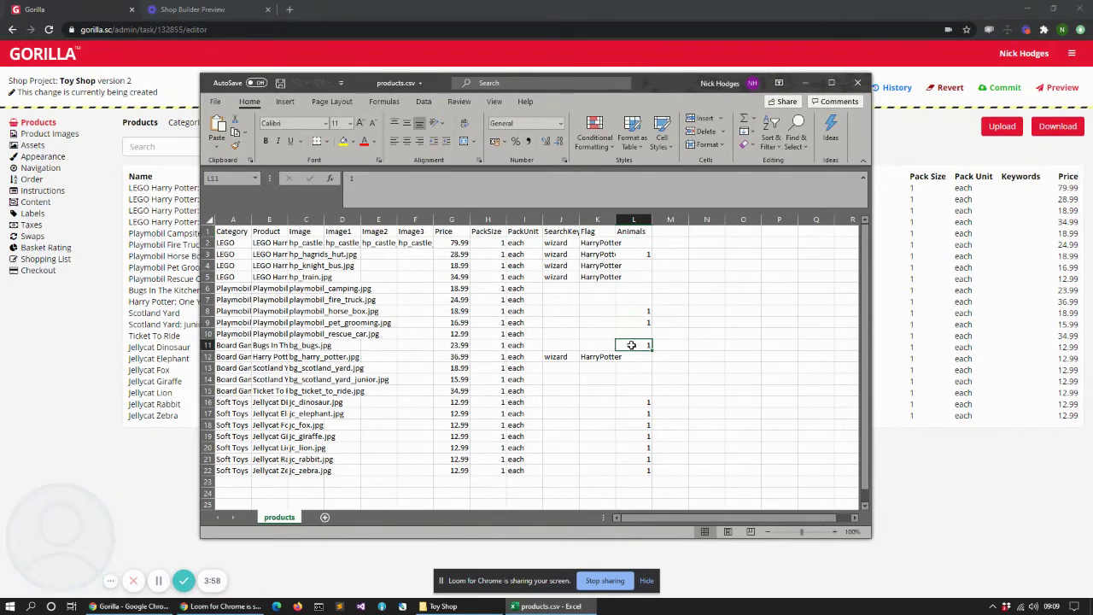
left_click(344, 255)
left_click(642, 254)
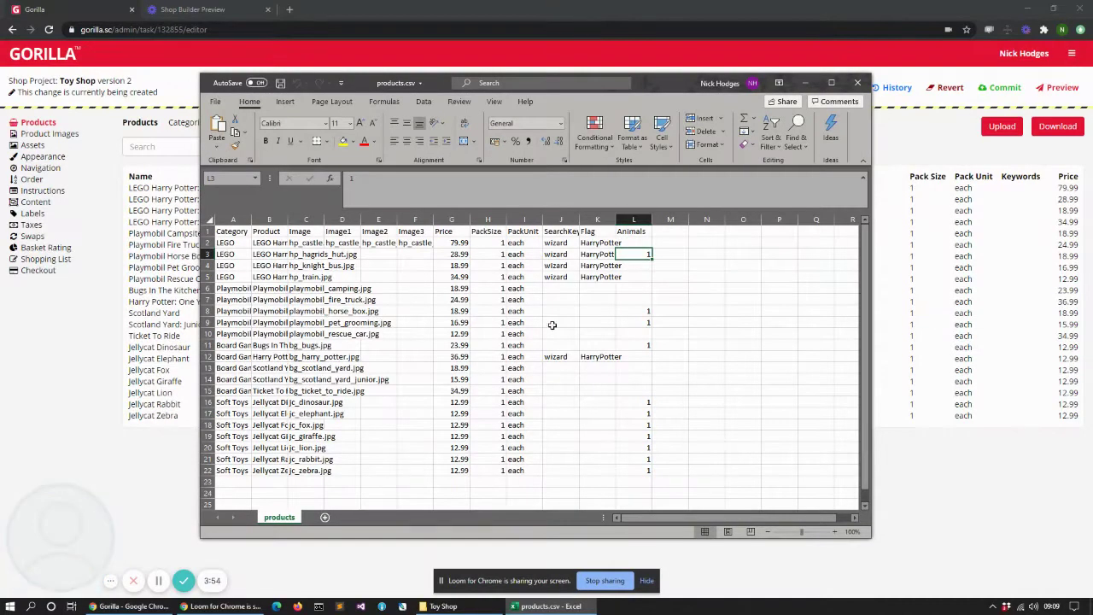
left_click(638, 311)
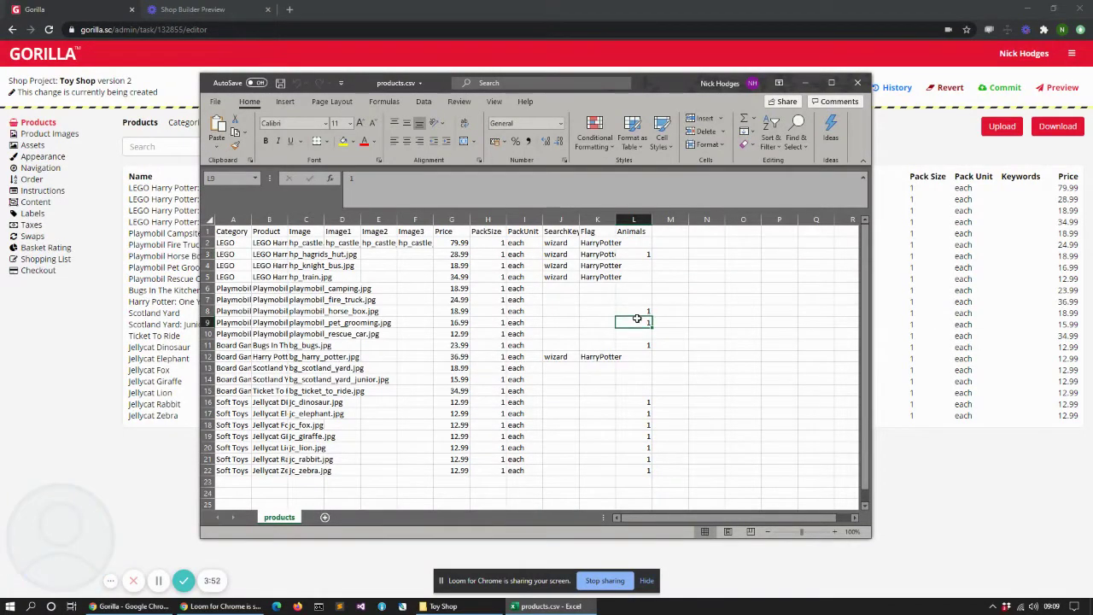
left_click(299, 333)
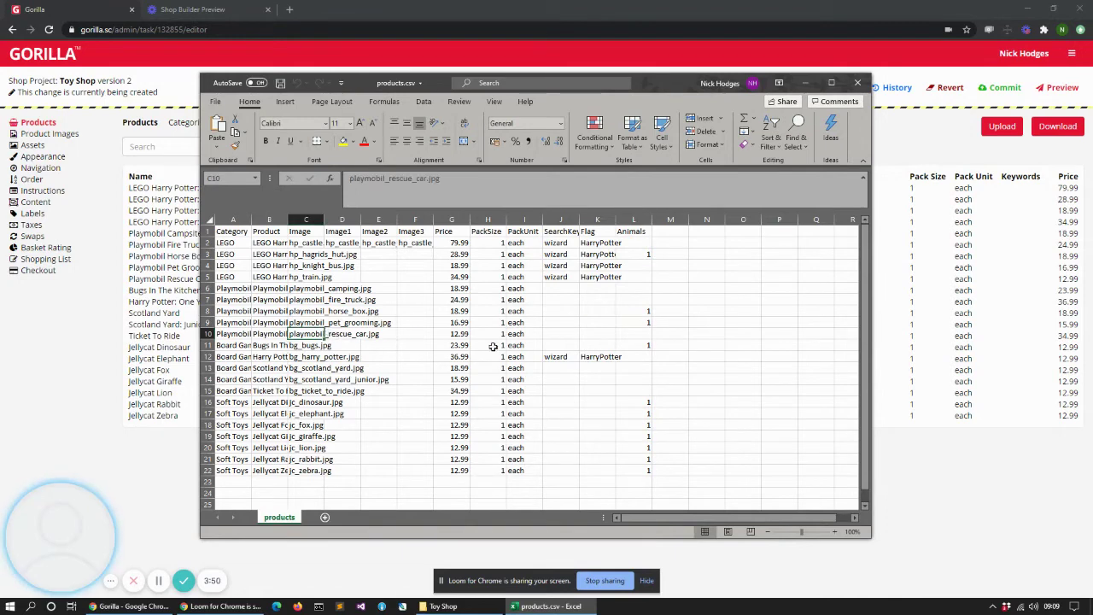
left_click(314, 344)
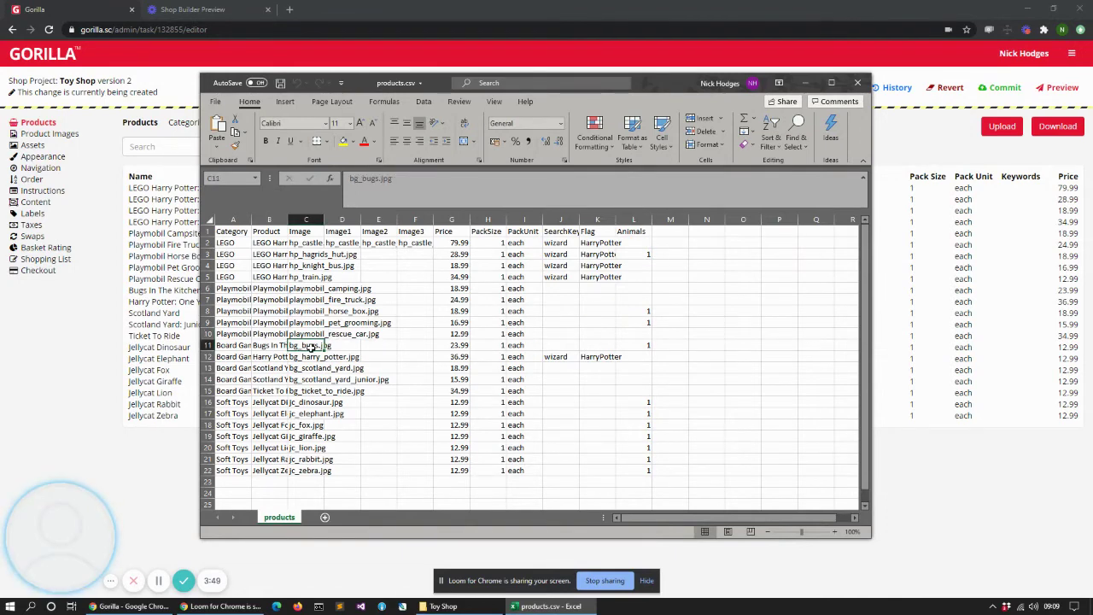
mouse_move(636, 403)
left_mouse_down()
mouse_move(639, 469)
mouse_move(638, 403)
left_mouse_up()
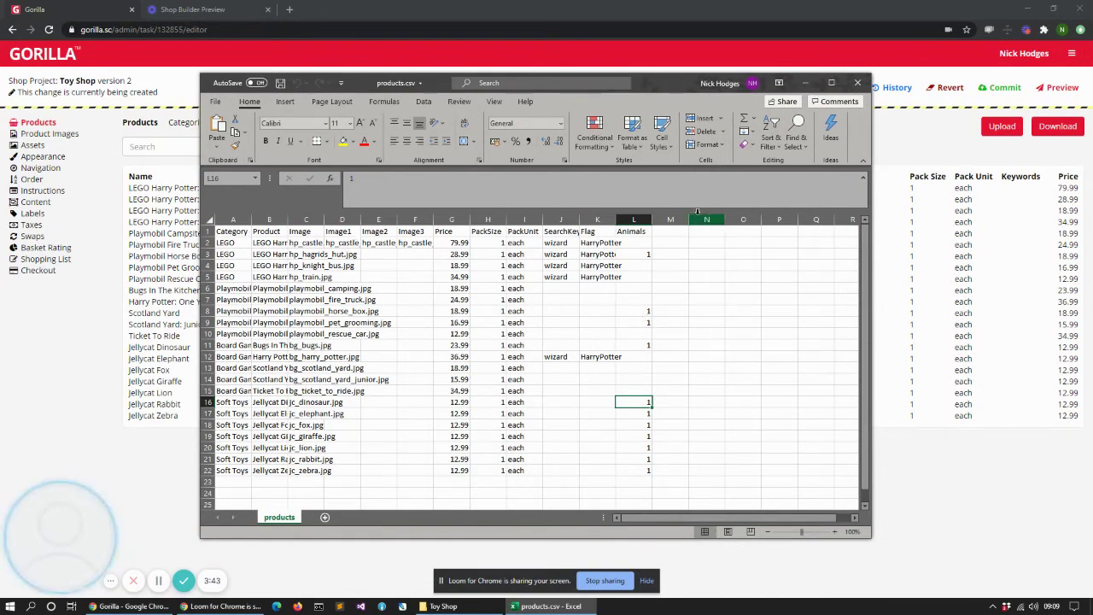
Step: Close Excel, upload products.csv from the Toy Shop folder, and go to the Labels page
left_click(858, 83)
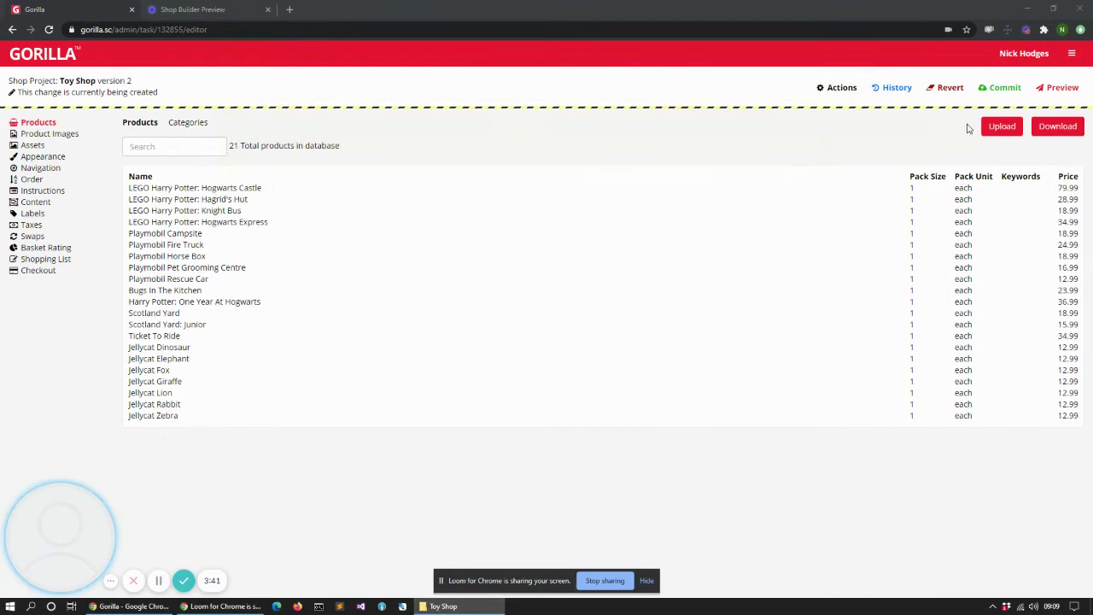
left_click(1002, 125)
left_click(418, 180)
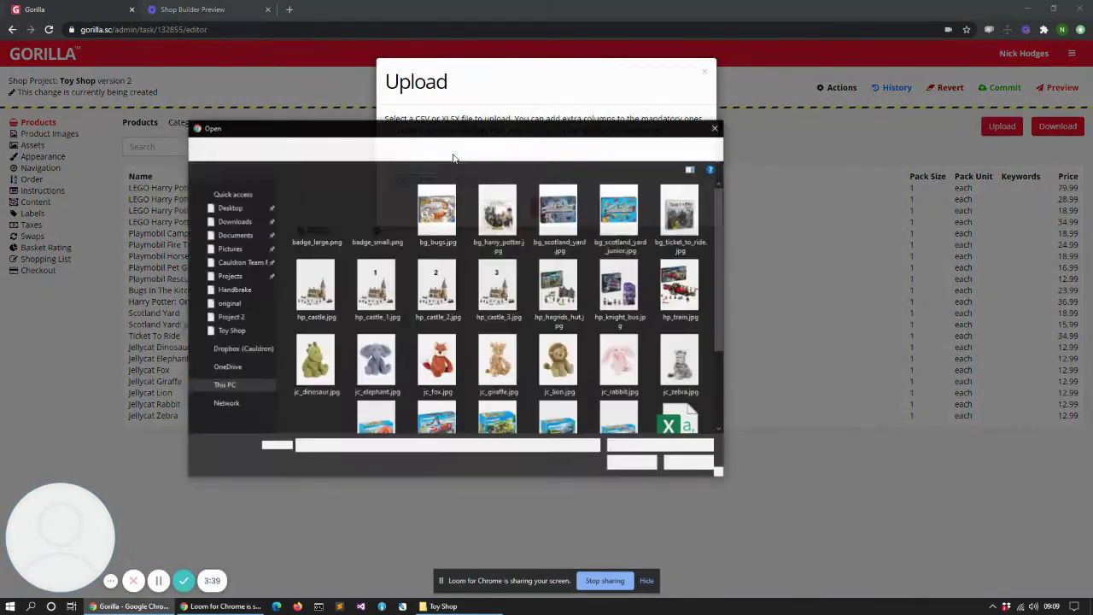
left_click(317, 392)
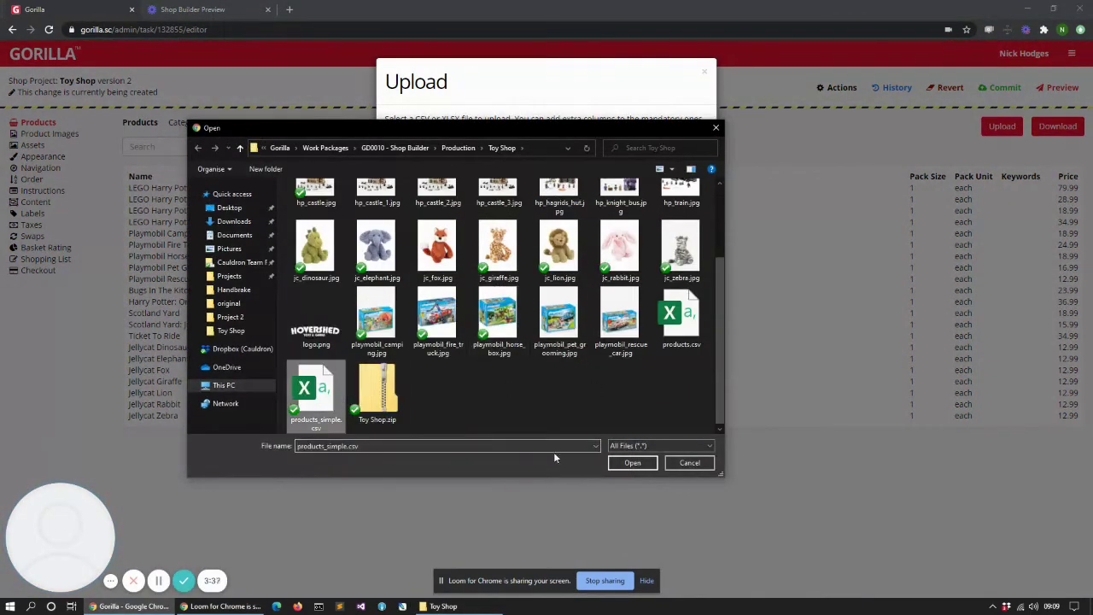
left_click(681, 318)
left_click(615, 466)
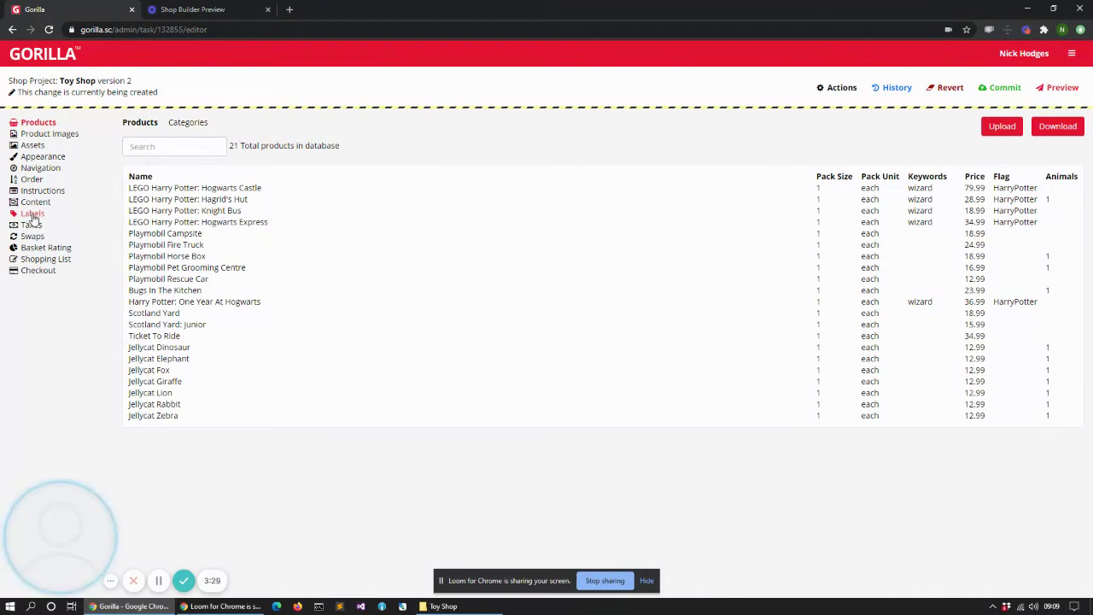
left_click(32, 215)
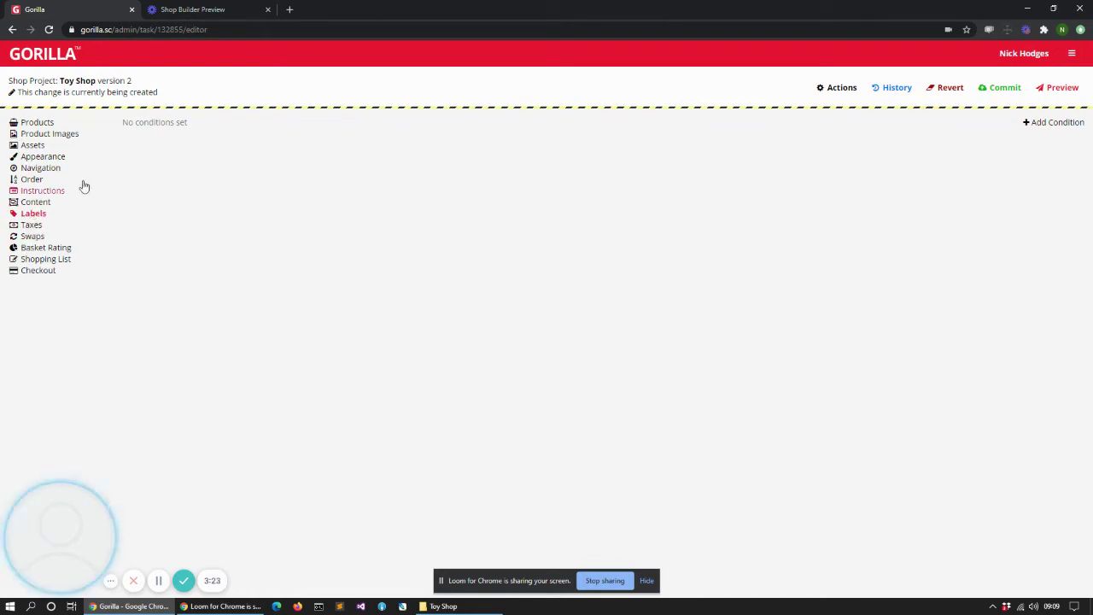
Step: Create a new label condition named AnimalBadges
left_click(1044, 127)
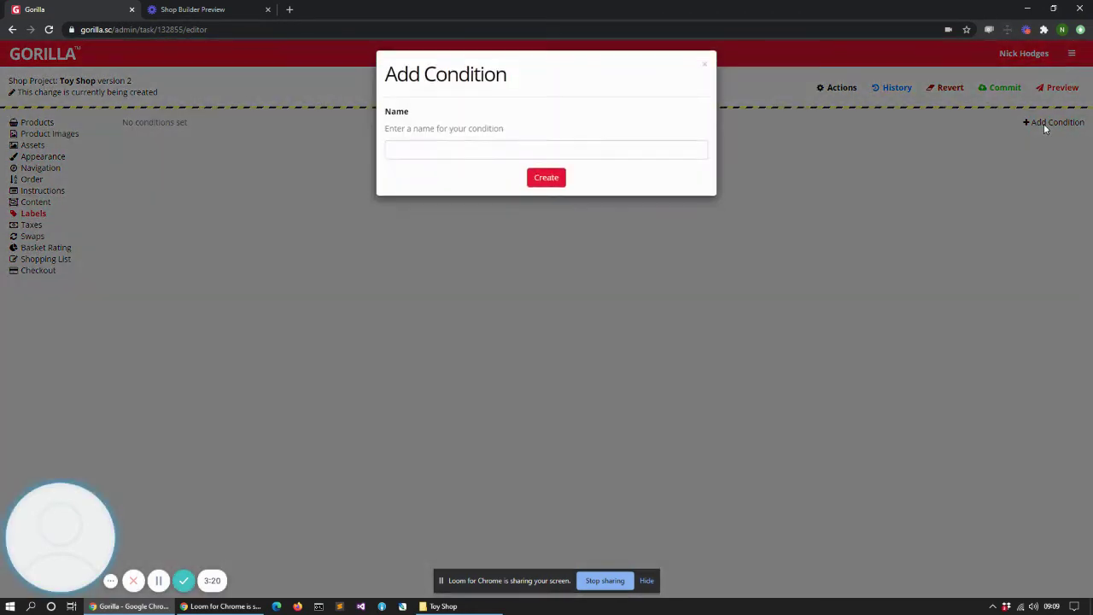
left_click(496, 154)
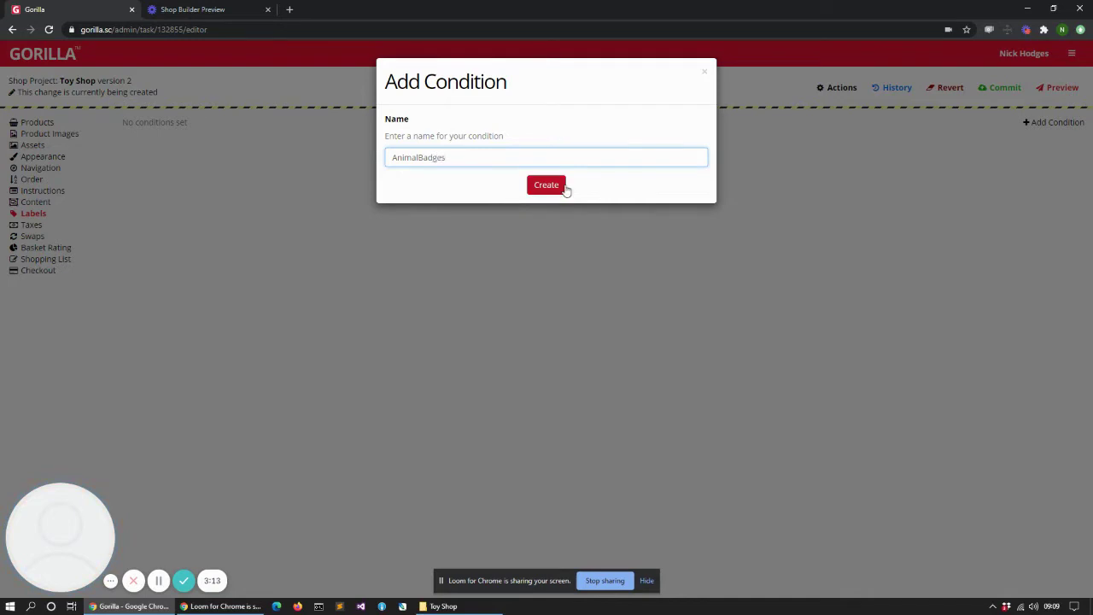
left_click(552, 187)
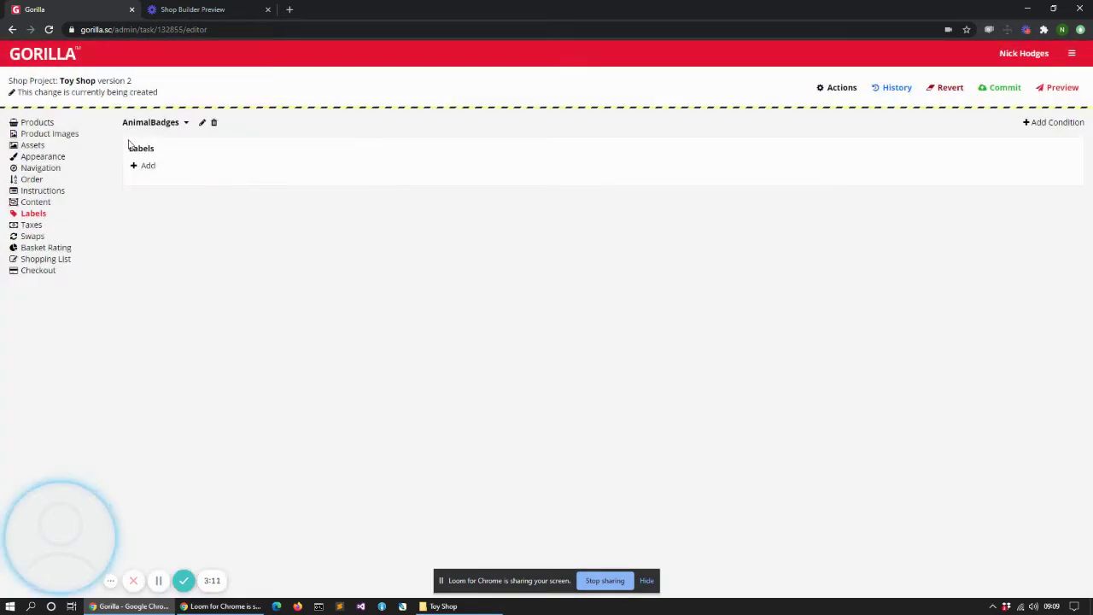
Step: Add an empty label to AnimalBadges, opening and closing the asset chooser without picking
left_click(148, 168)
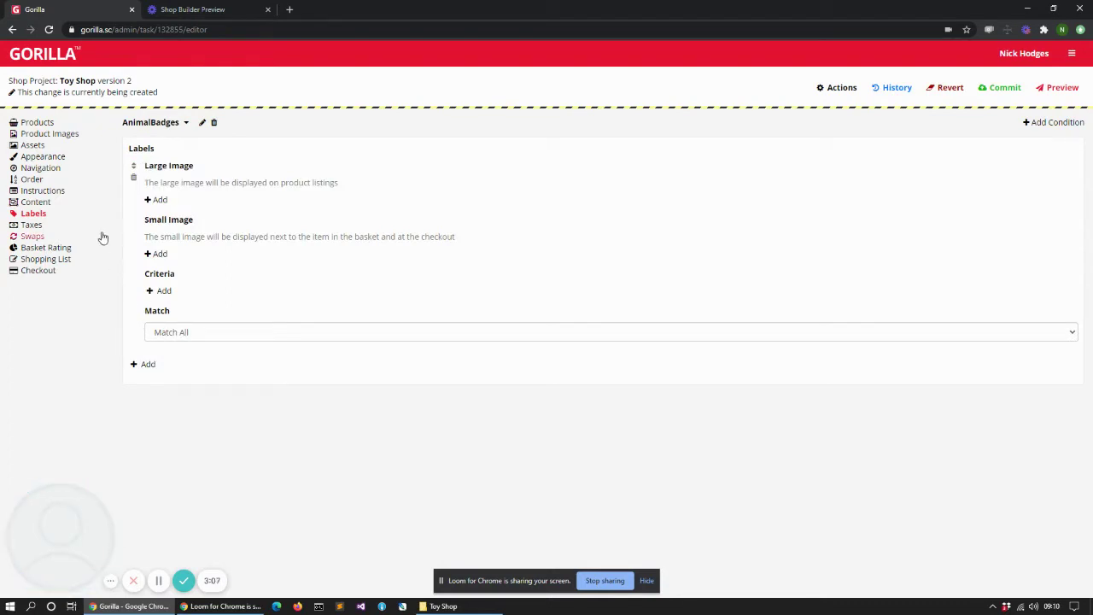
left_click(158, 201)
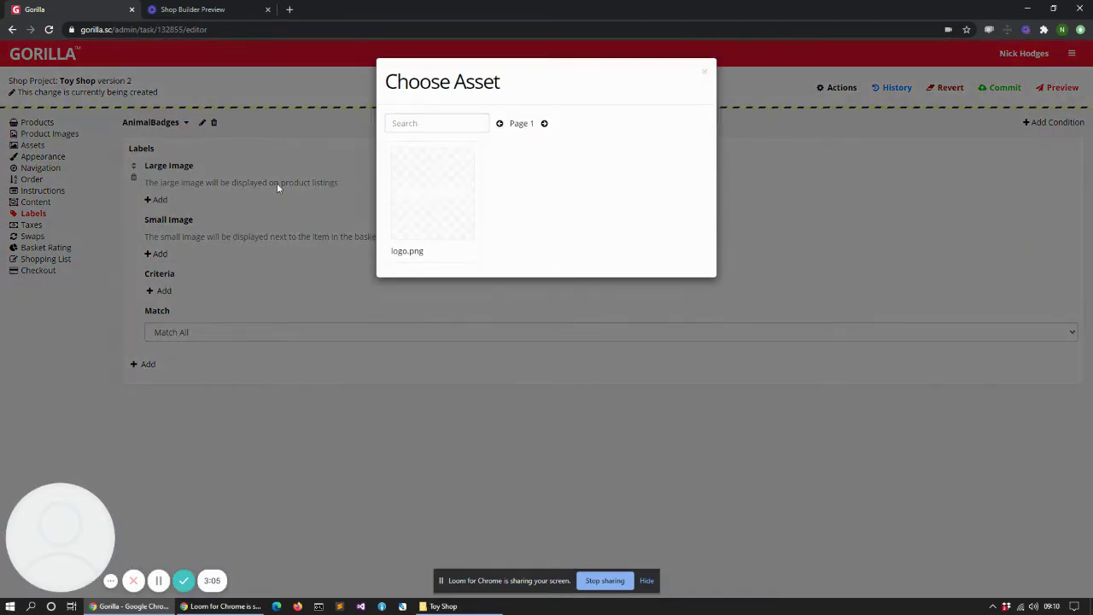
left_click(704, 73)
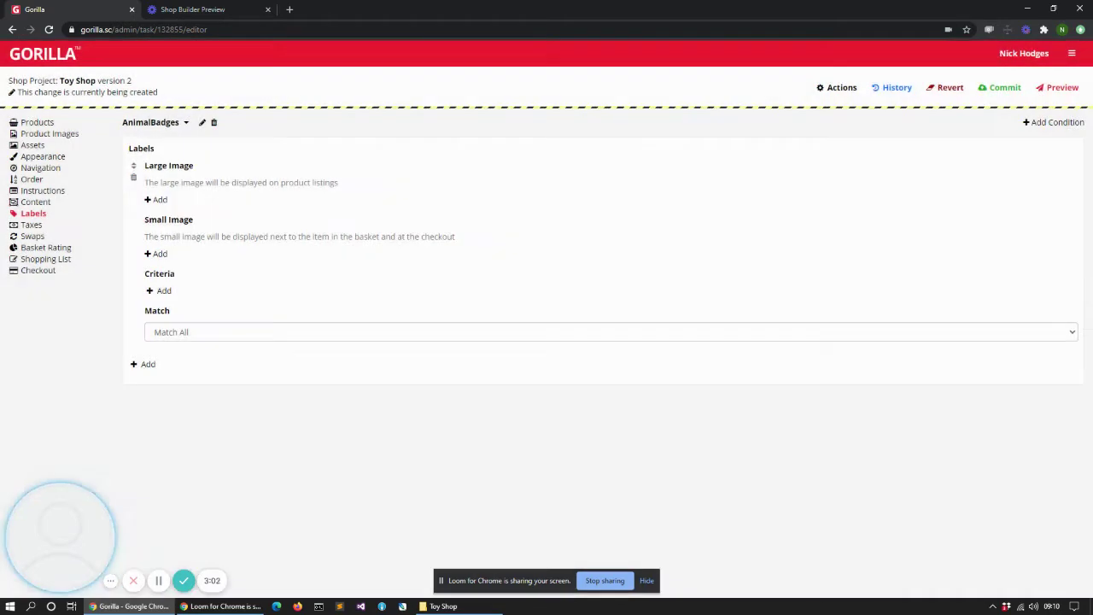
Step: On the Assets page, upload badge_large.png and badge_small.png from the Toy Shop folder
left_click(34, 146)
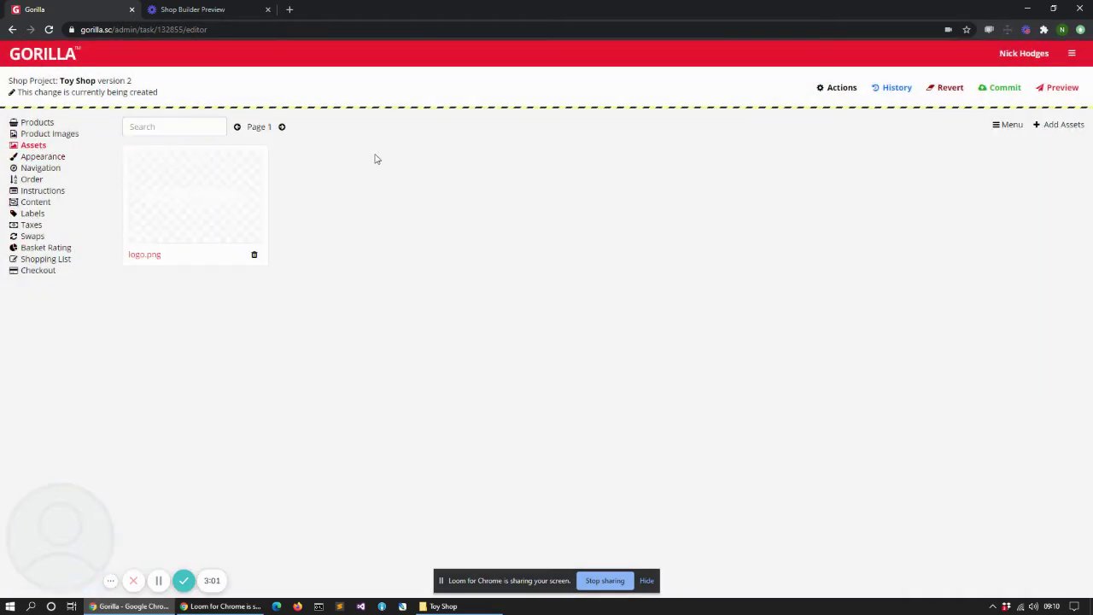
left_click(1046, 125)
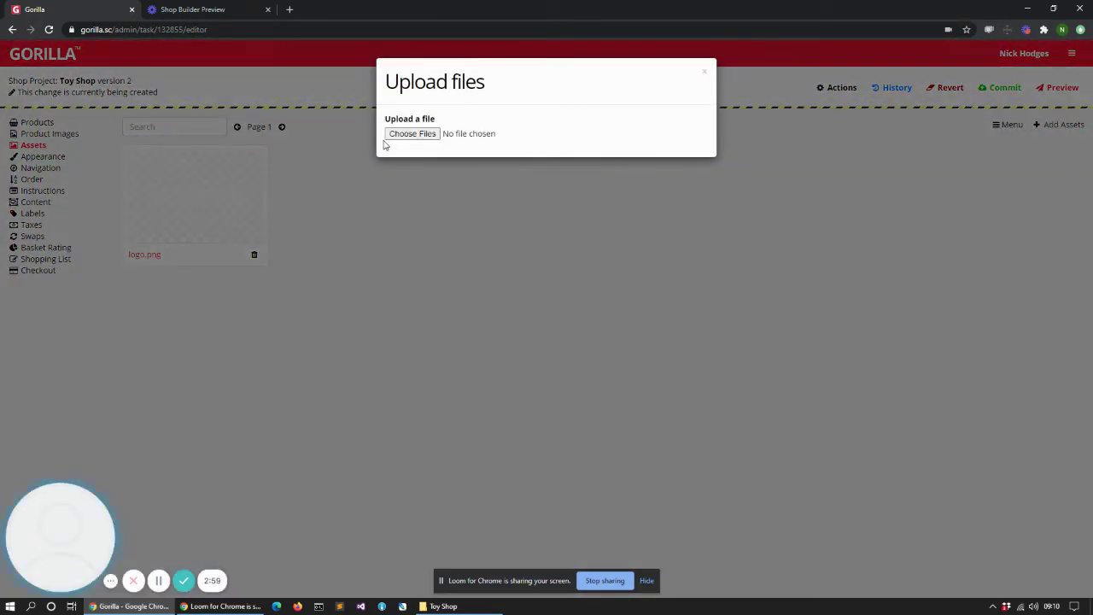
left_click(407, 135)
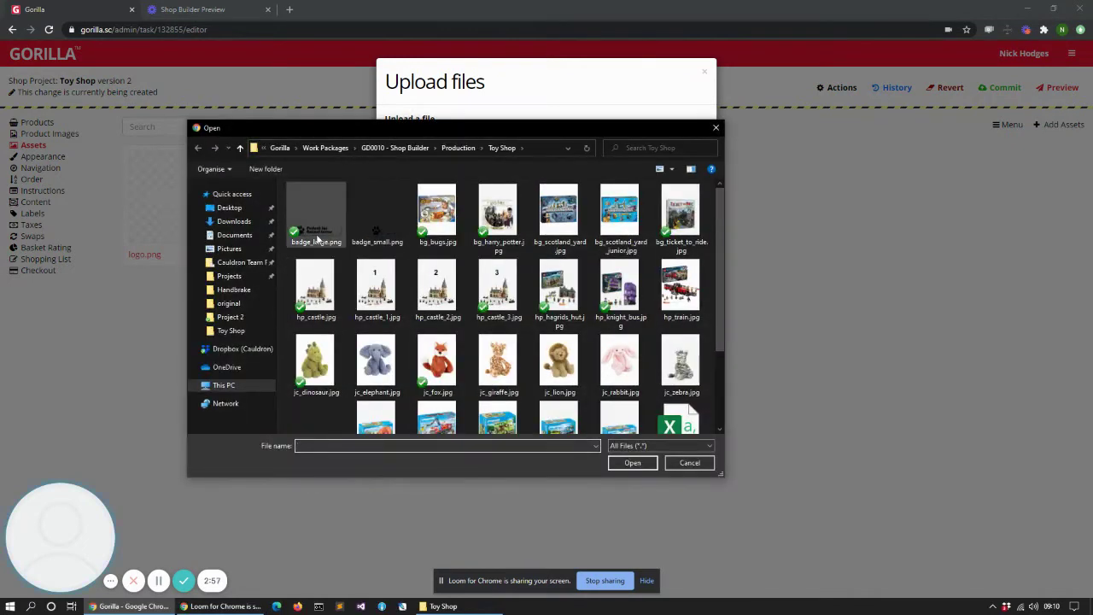
left_click(315, 230)
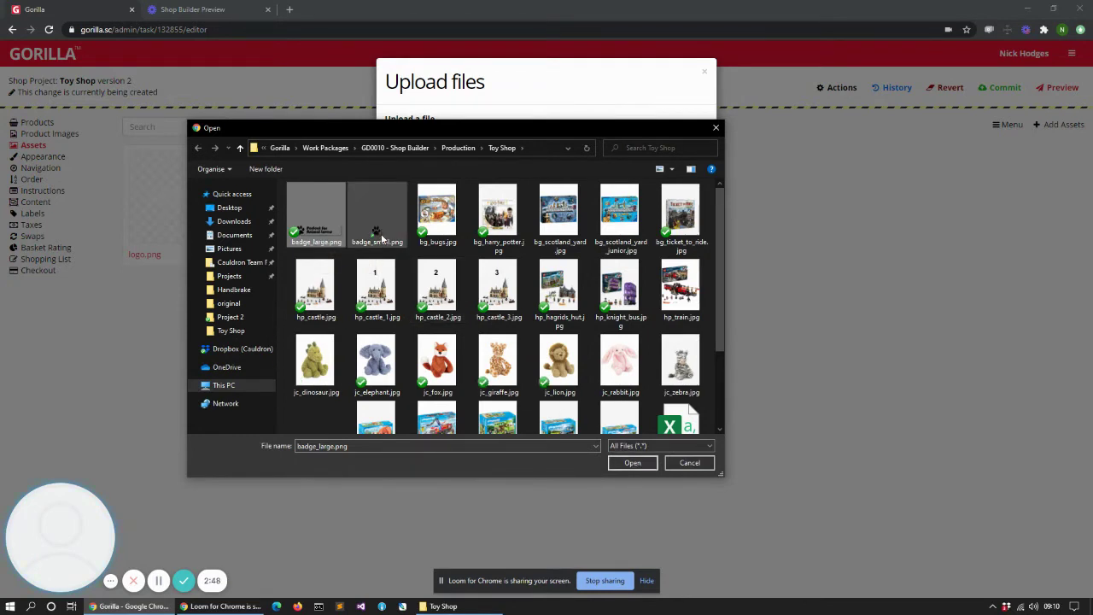
left_click(379, 245, "ctrl")
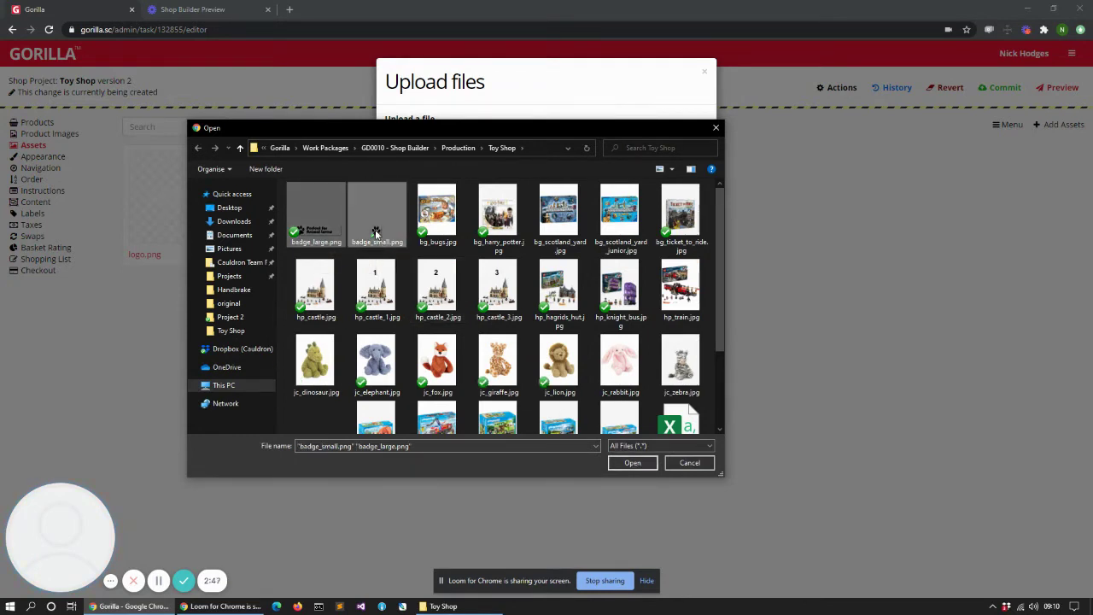
left_click(633, 463)
left_click(483, 145)
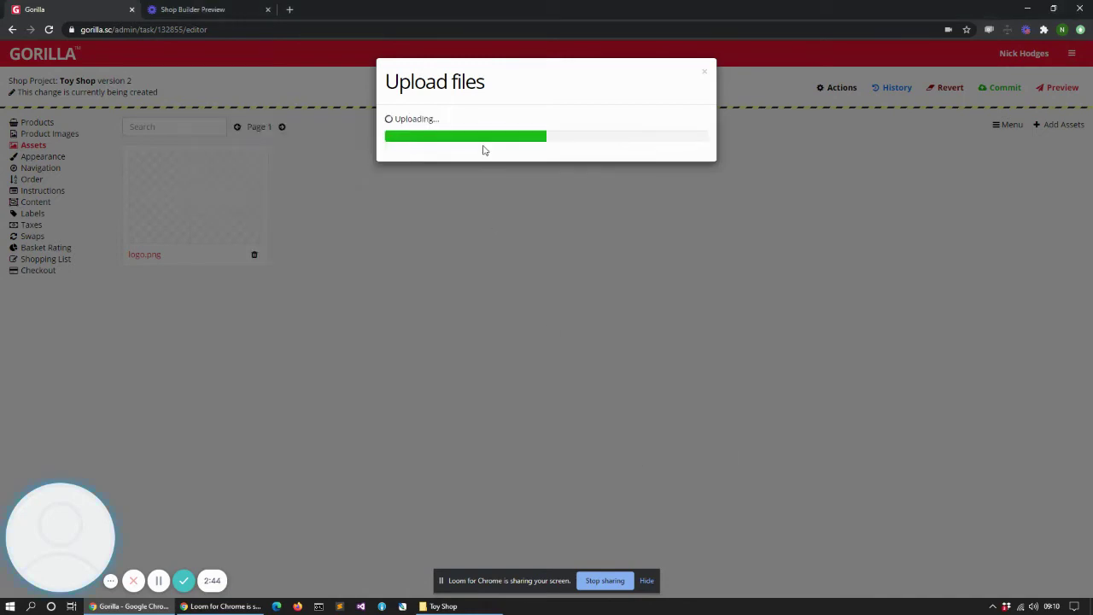
left_click(400, 156)
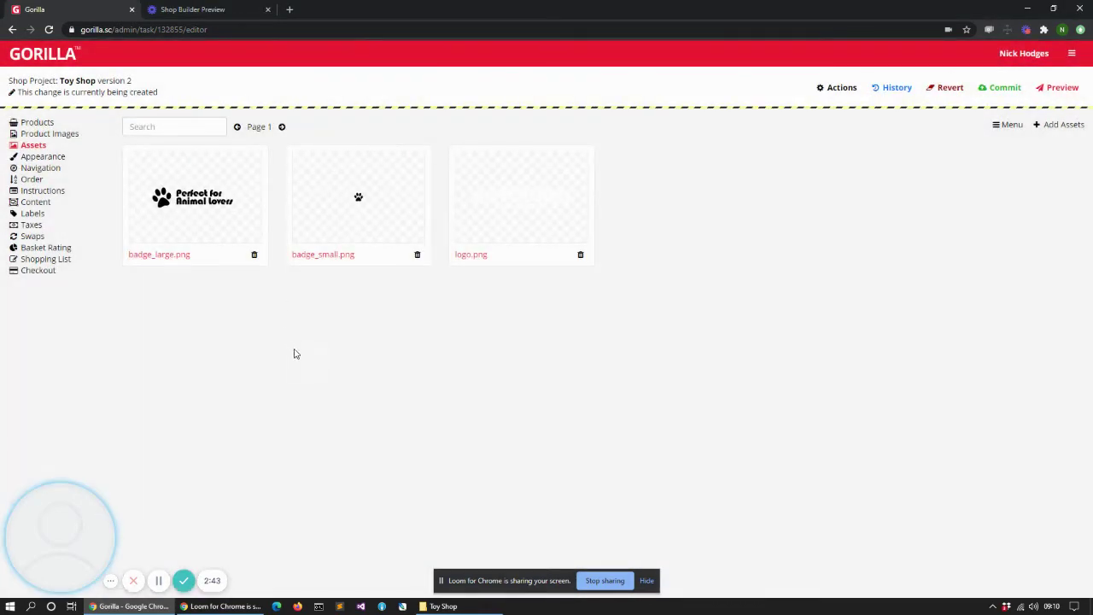
Step: Back on Labels, assign badge_large.png as the large image and badge_small.png as the small image
left_click(31, 214)
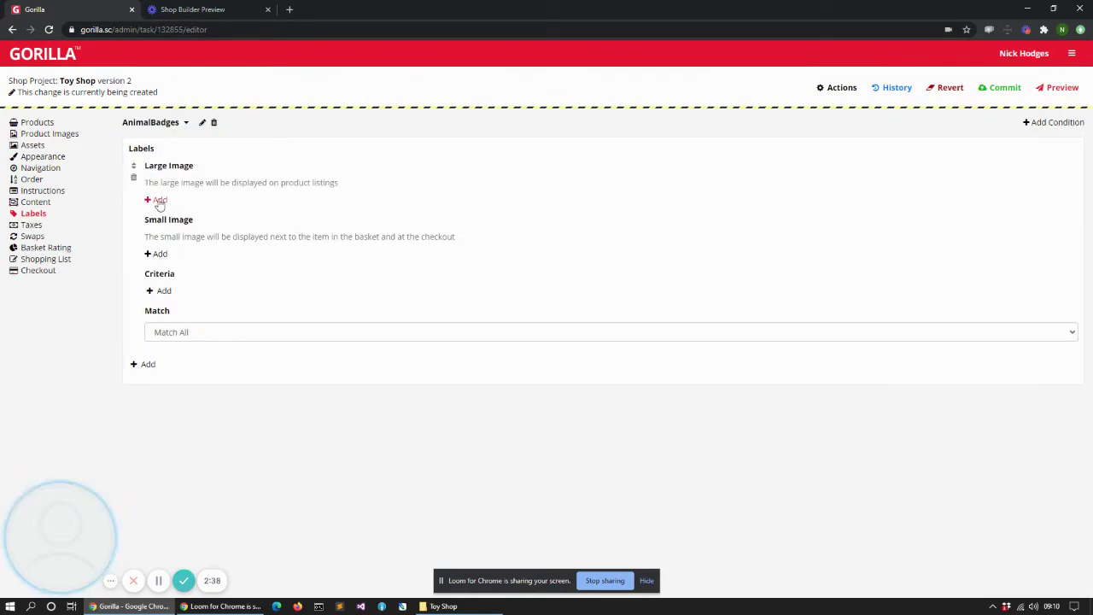
left_click(160, 200)
left_click(410, 202)
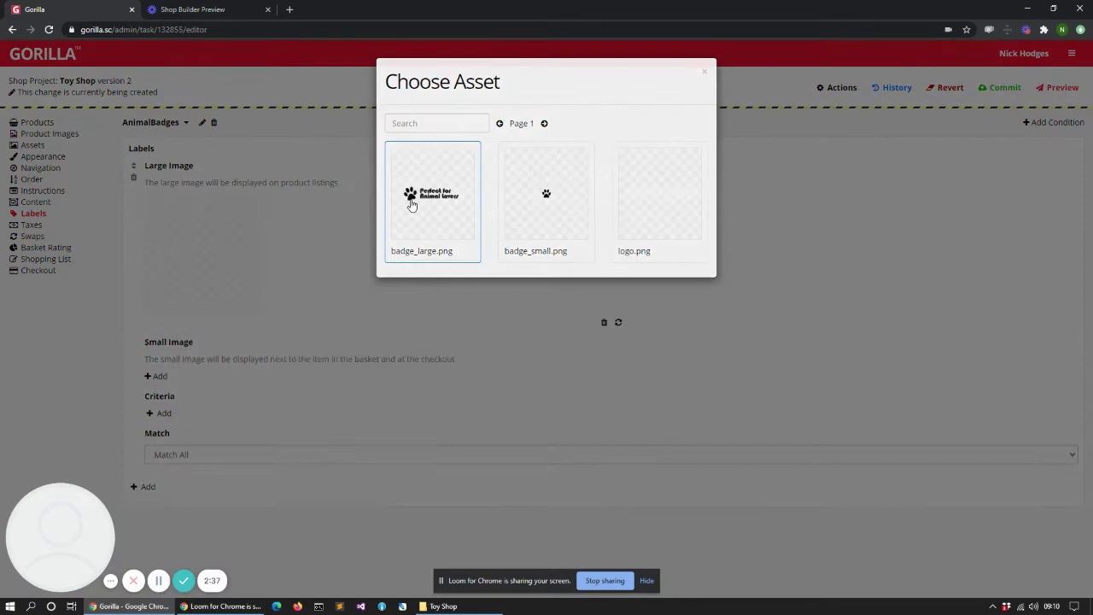
left_click(166, 378)
left_click(527, 212)
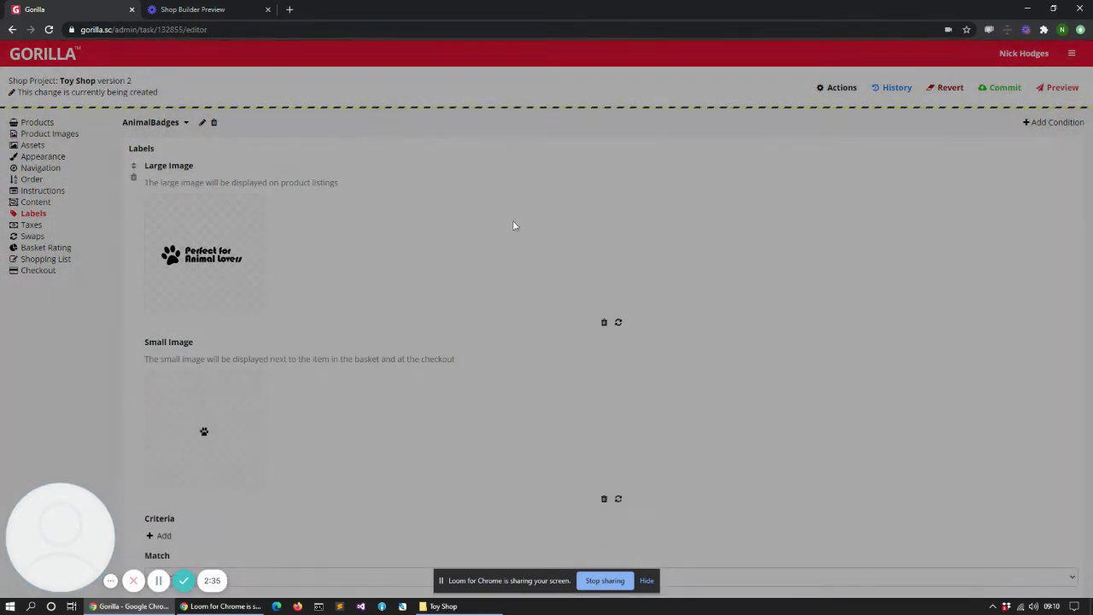
Step: Add a label criterion: Animals is equal to the fixed value 1
scroll(281, 383, "down", 1)
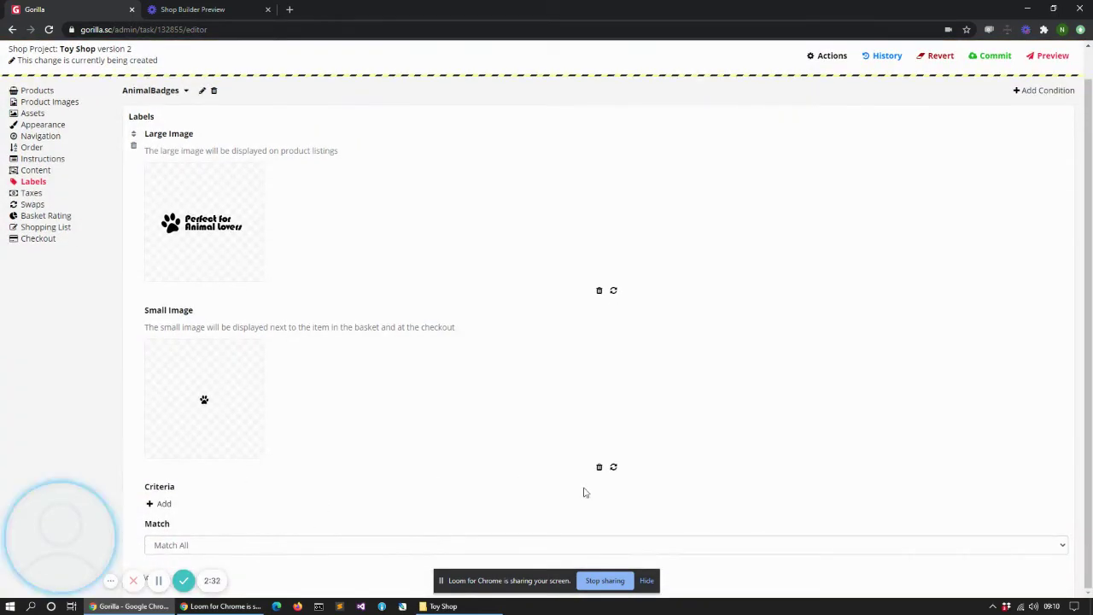
left_click(645, 581)
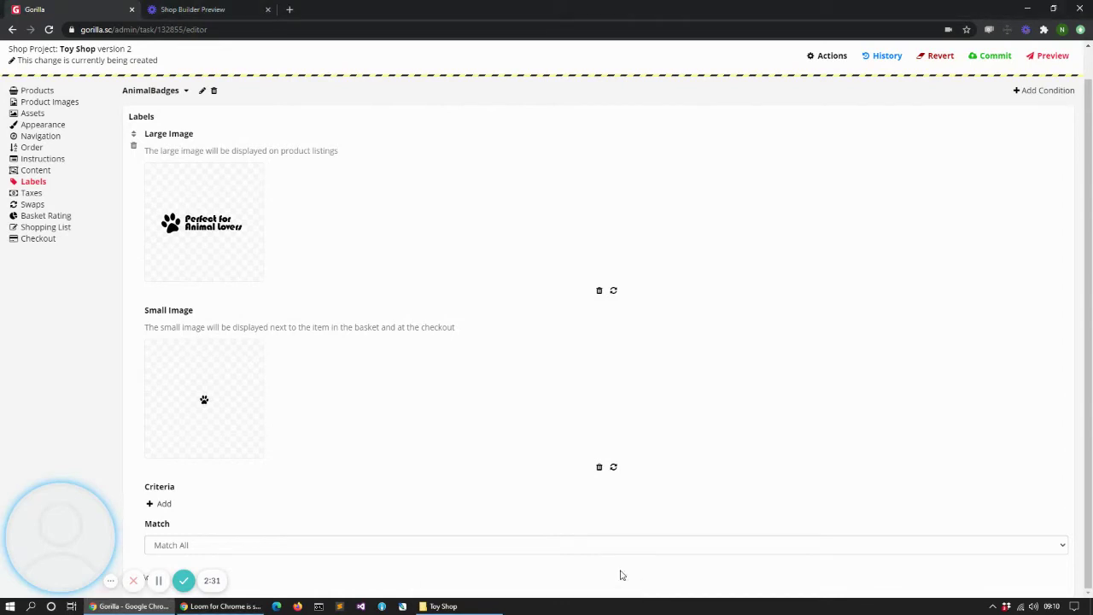
left_click(159, 504)
scroll(228, 458, "down", 1)
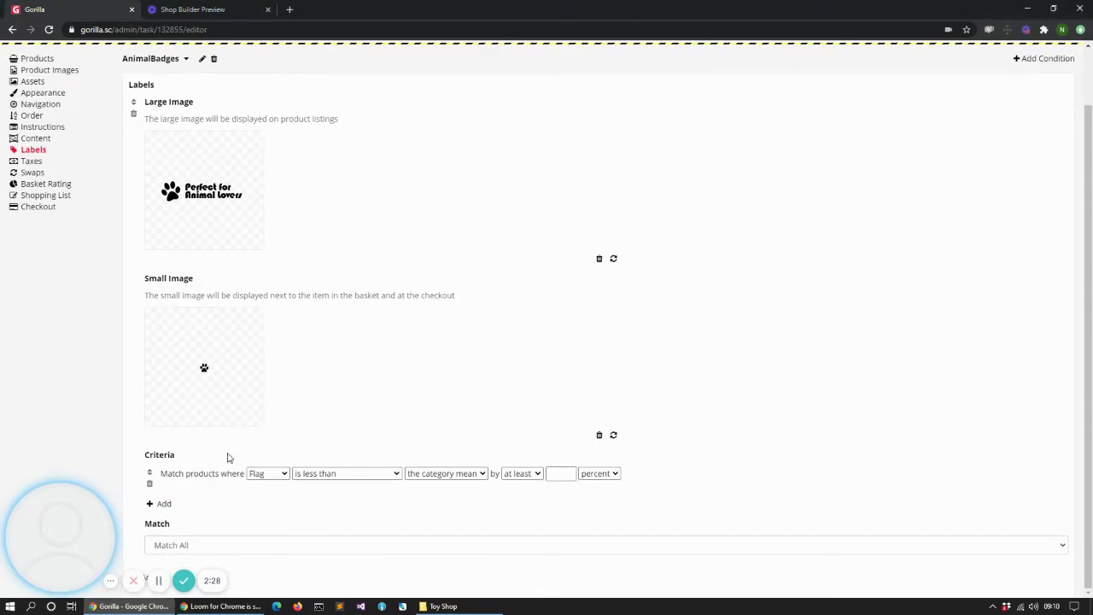
left_click(268, 473)
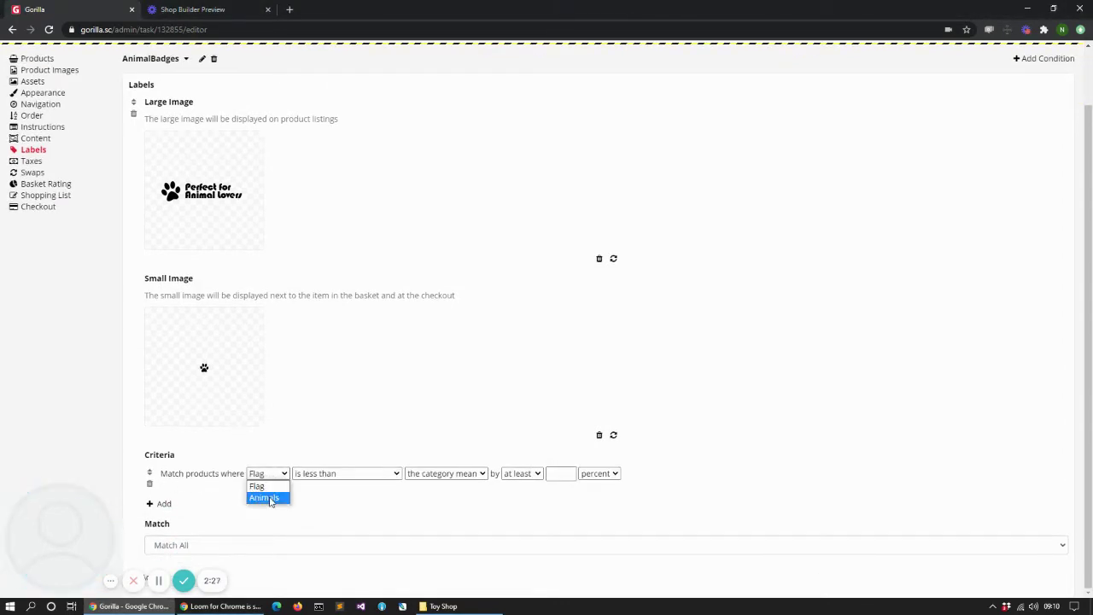
left_click(266, 498)
left_click(326, 475)
left_click(329, 509)
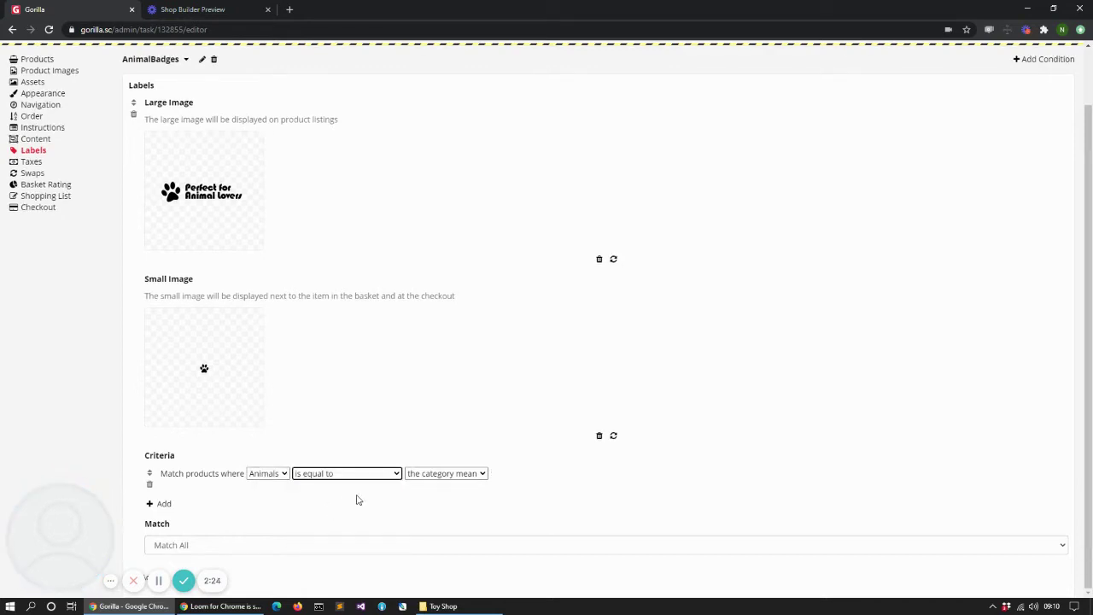
left_click(412, 475)
left_click(419, 498)
left_click(512, 475)
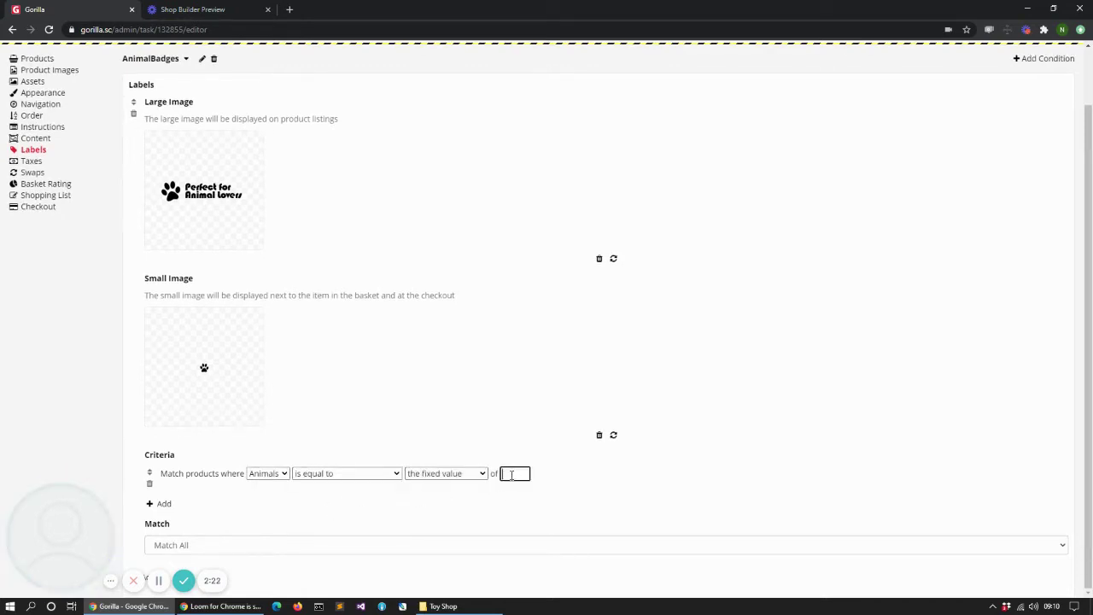
left_click(444, 450)
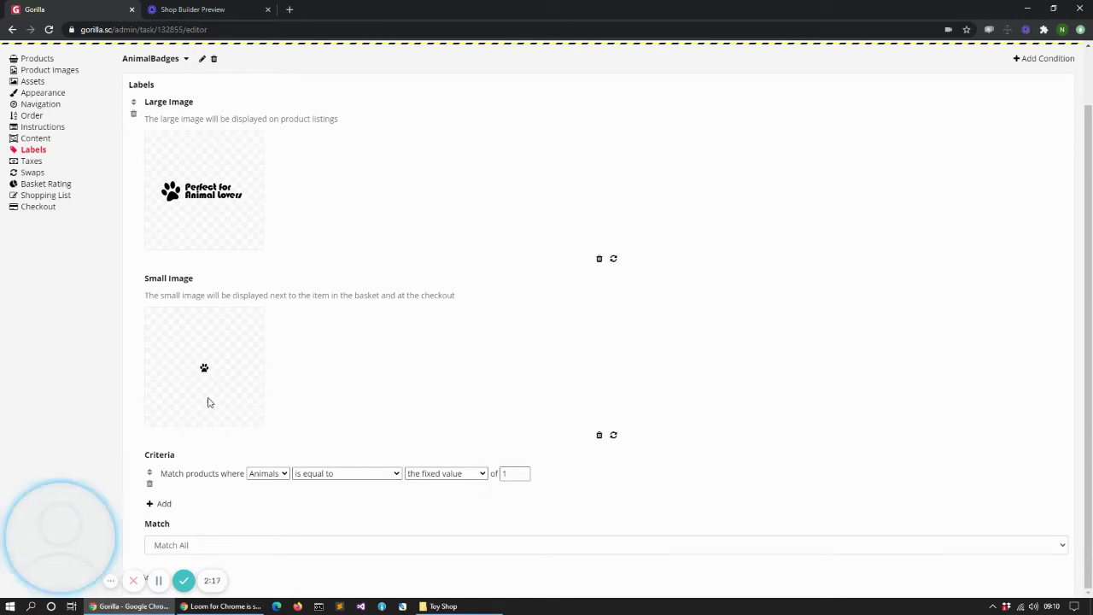
Step: Keep the label's match mode set to Match All
left_click(178, 546)
left_click(175, 561)
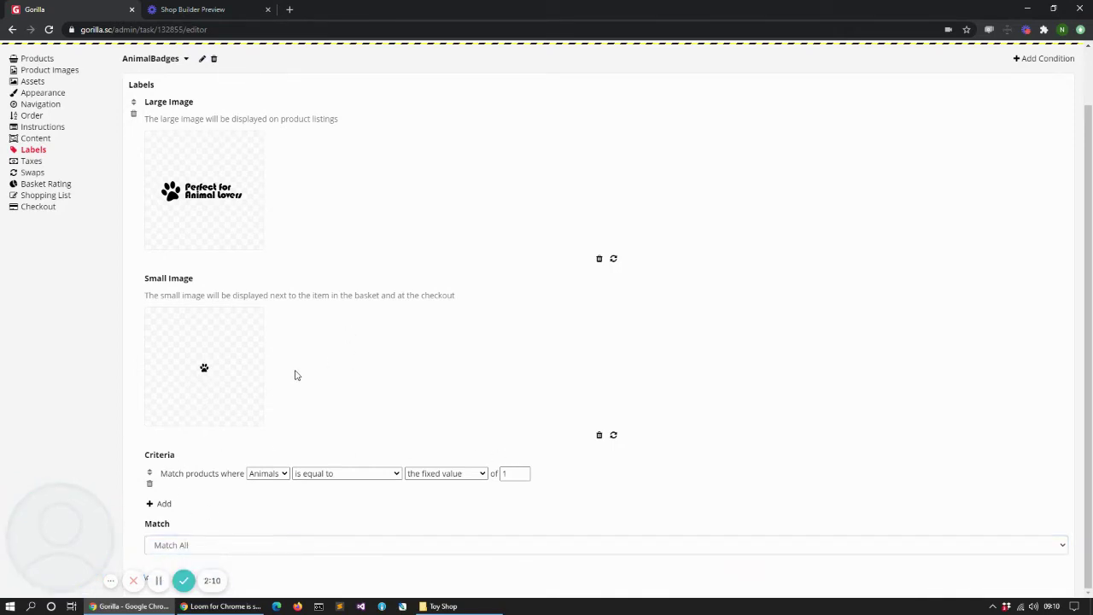
scroll(296, 375, "up", 2)
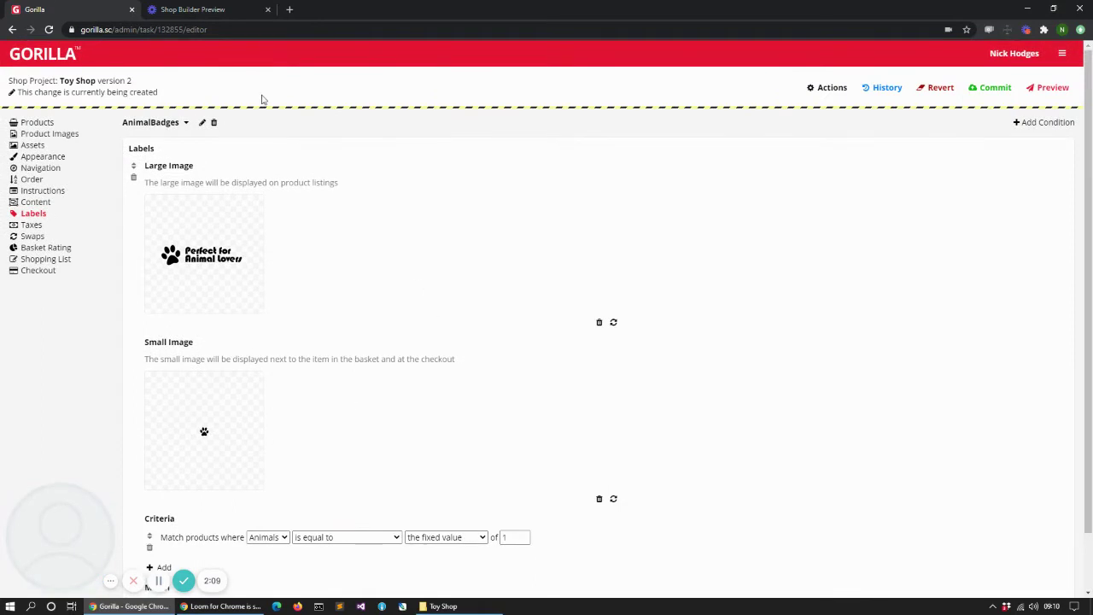
Step: Start a shop preview with AnimalBadges selected as the label condition
left_click(1042, 94)
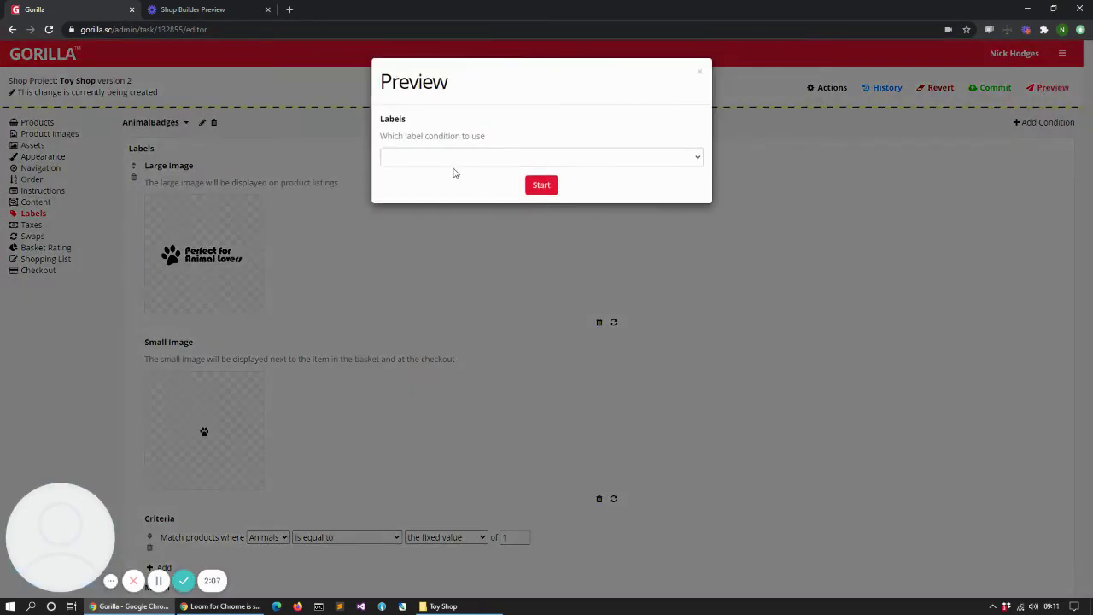
left_click(425, 158)
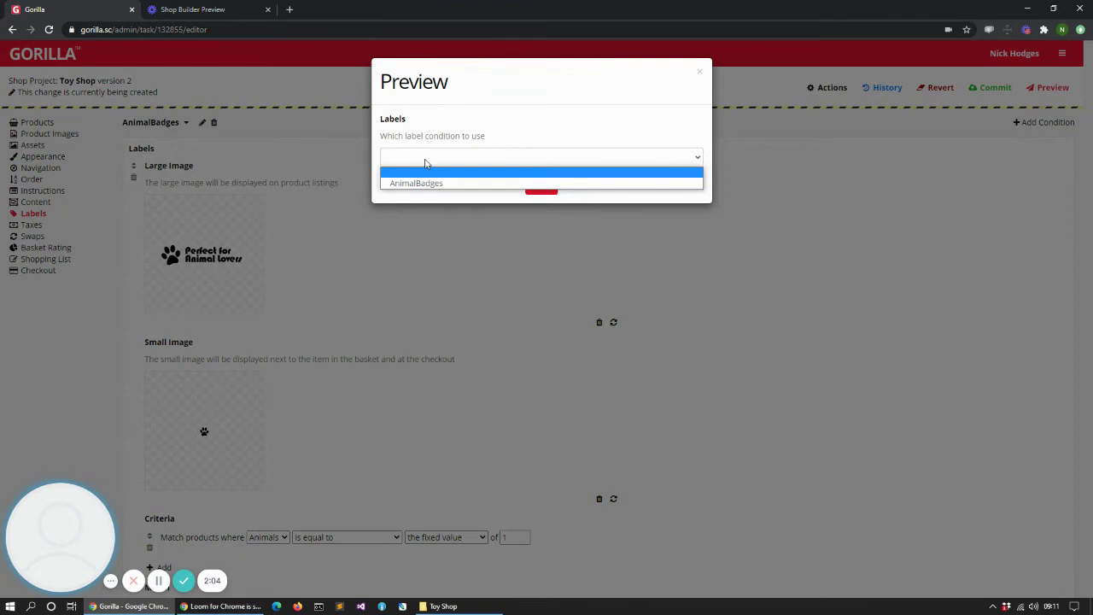
left_click(416, 183)
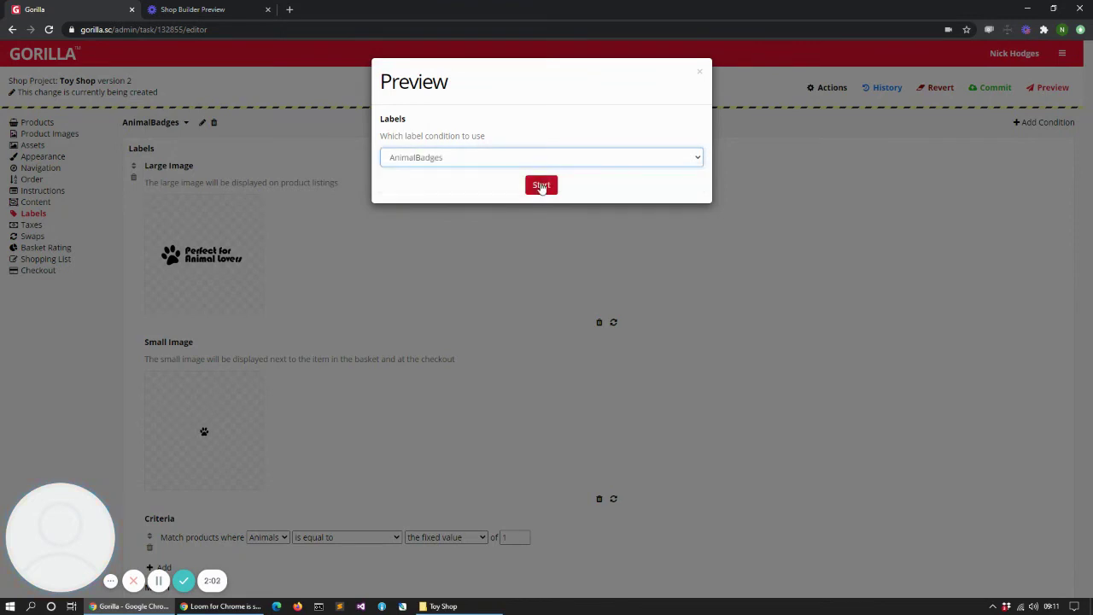
left_click(542, 186)
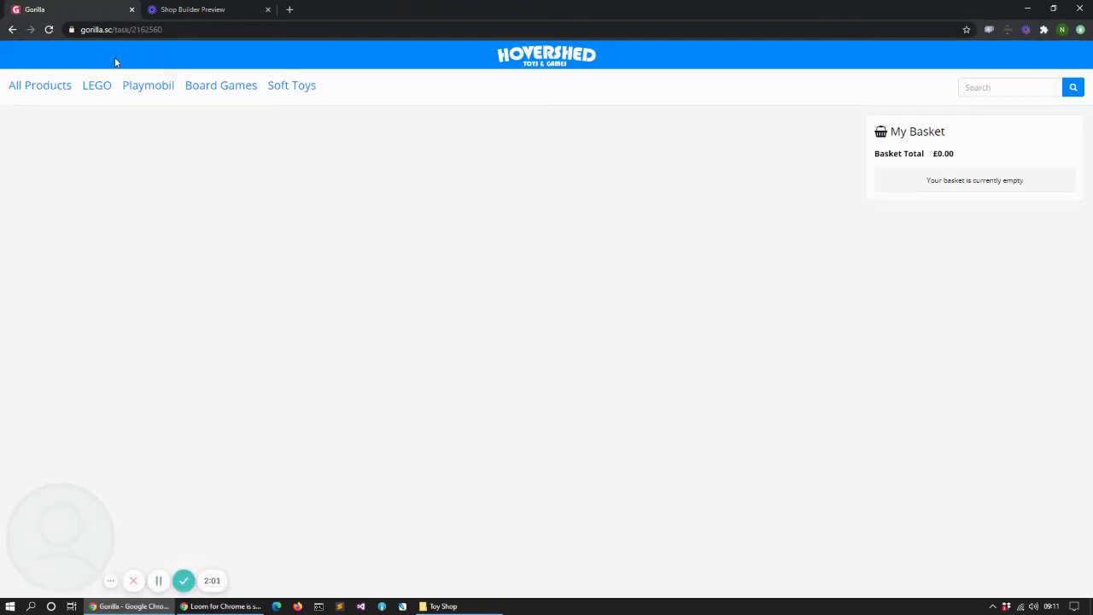
Step: Browse LEGO, Playmobil, Board Games and Soft Toys, adding one Jellycat Elephant to the basket
left_click(108, 89)
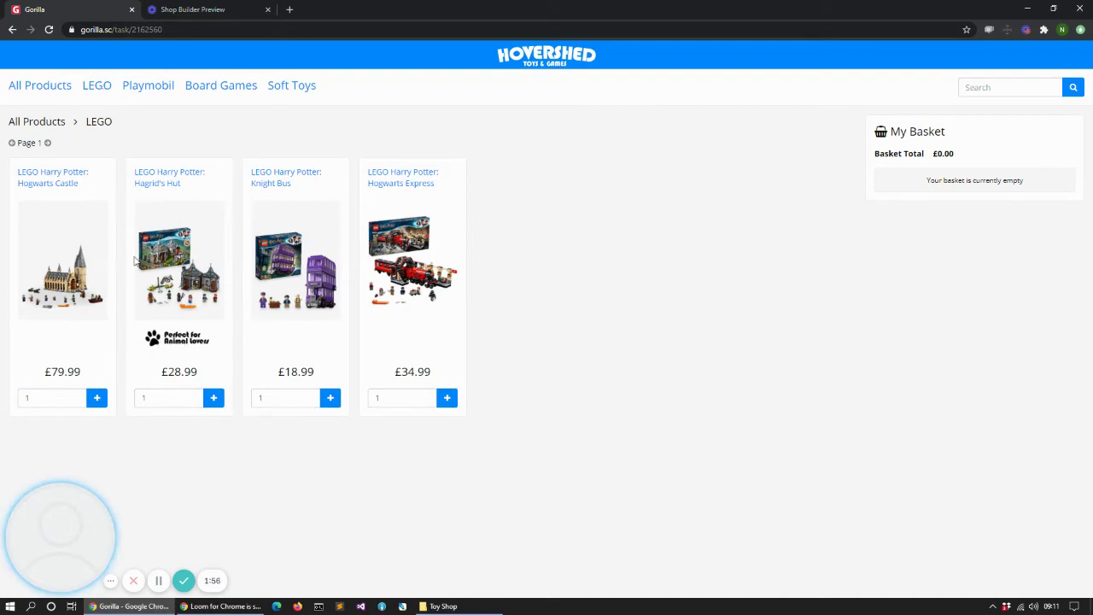
left_click(153, 87)
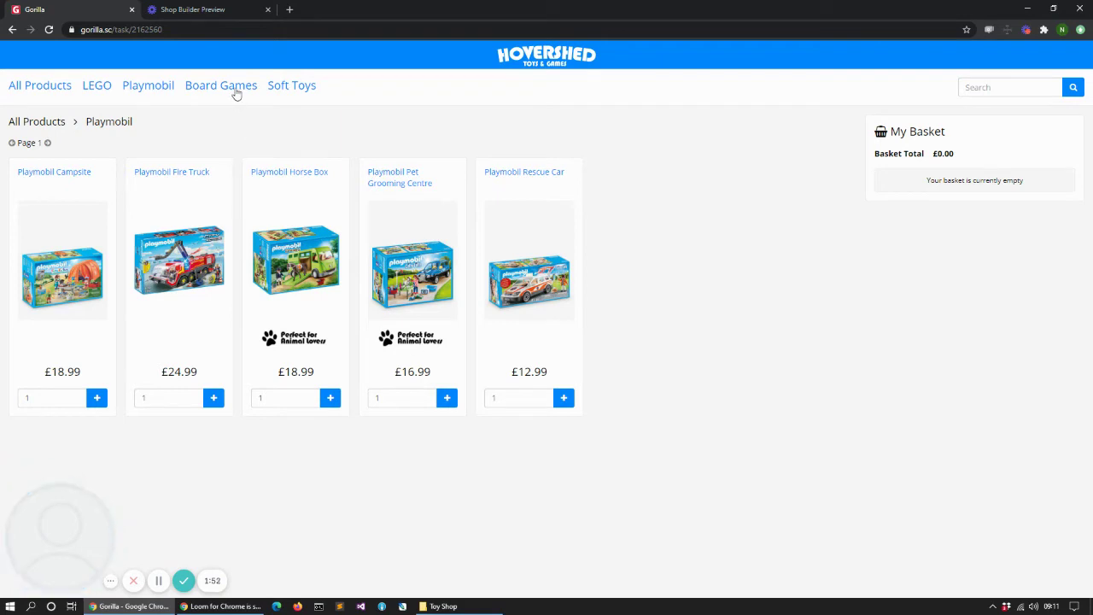
left_click(237, 92)
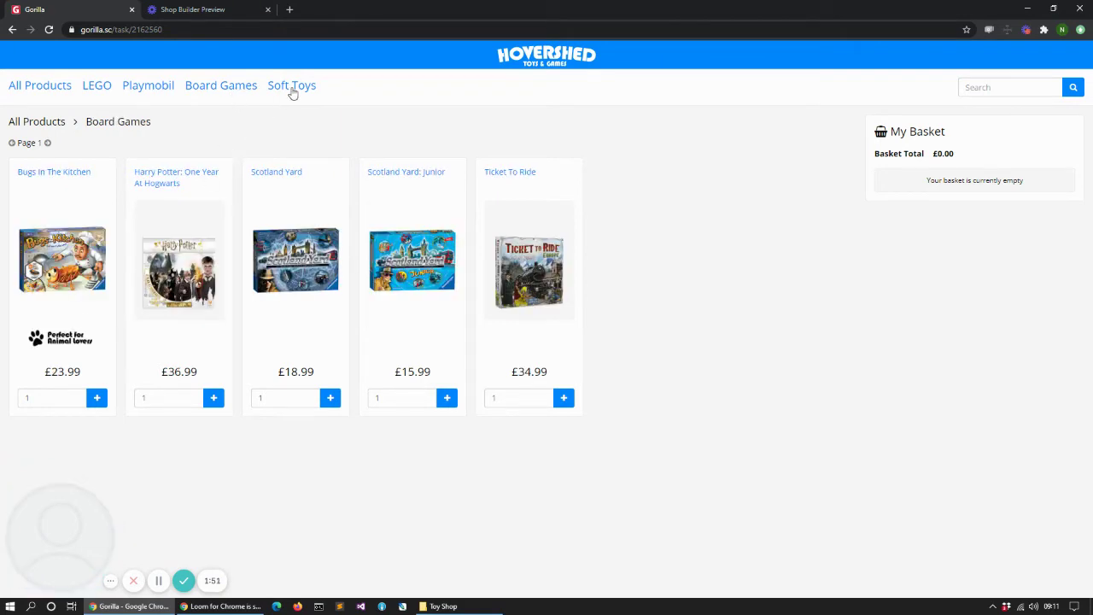
left_click(292, 91)
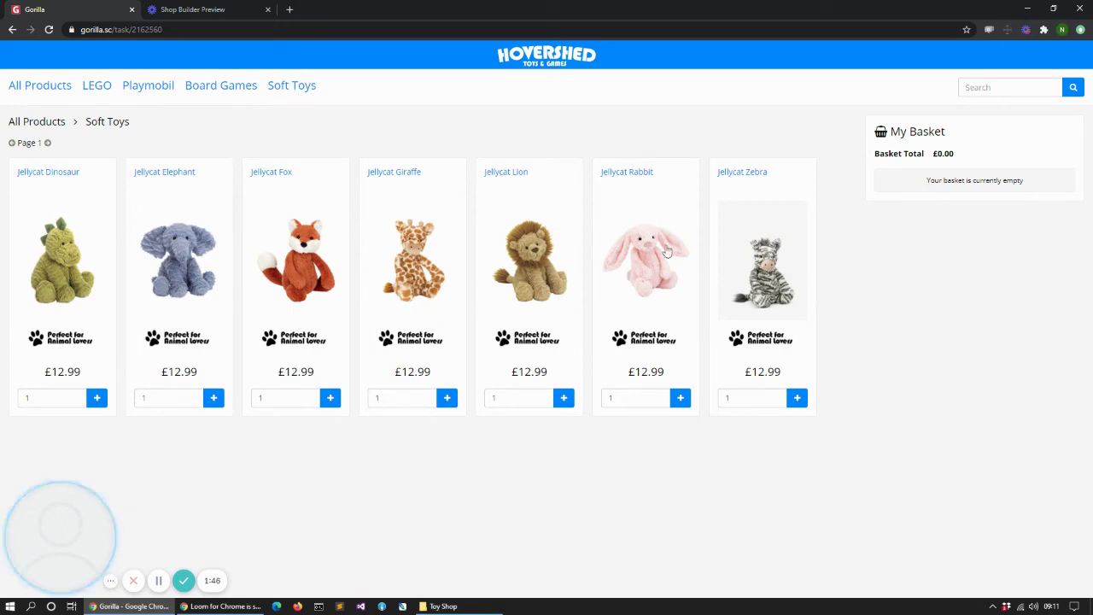
left_click(213, 399)
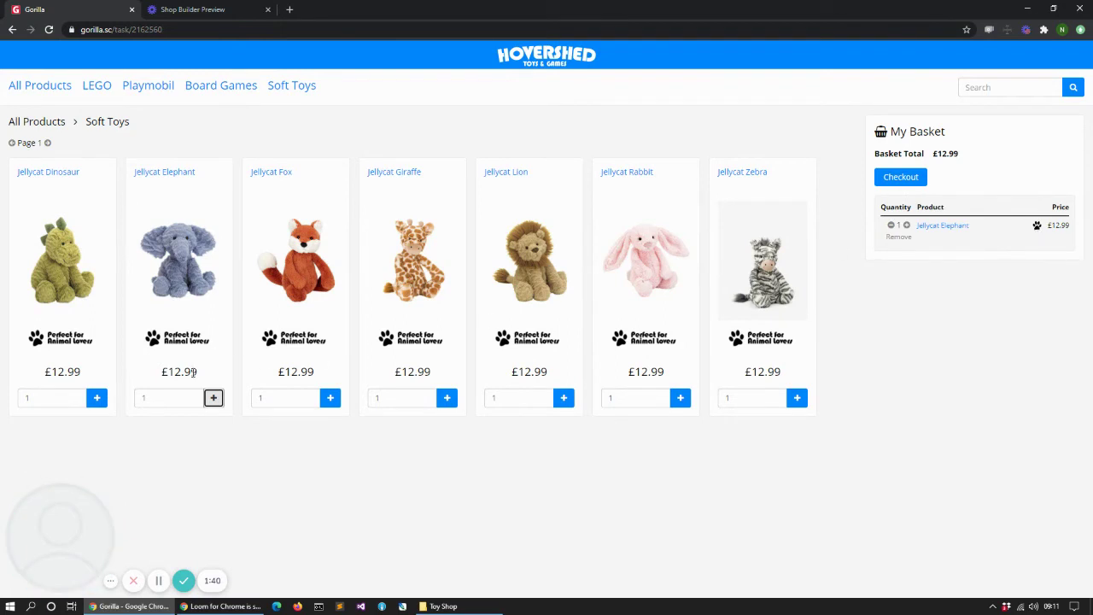
left_click(101, 93)
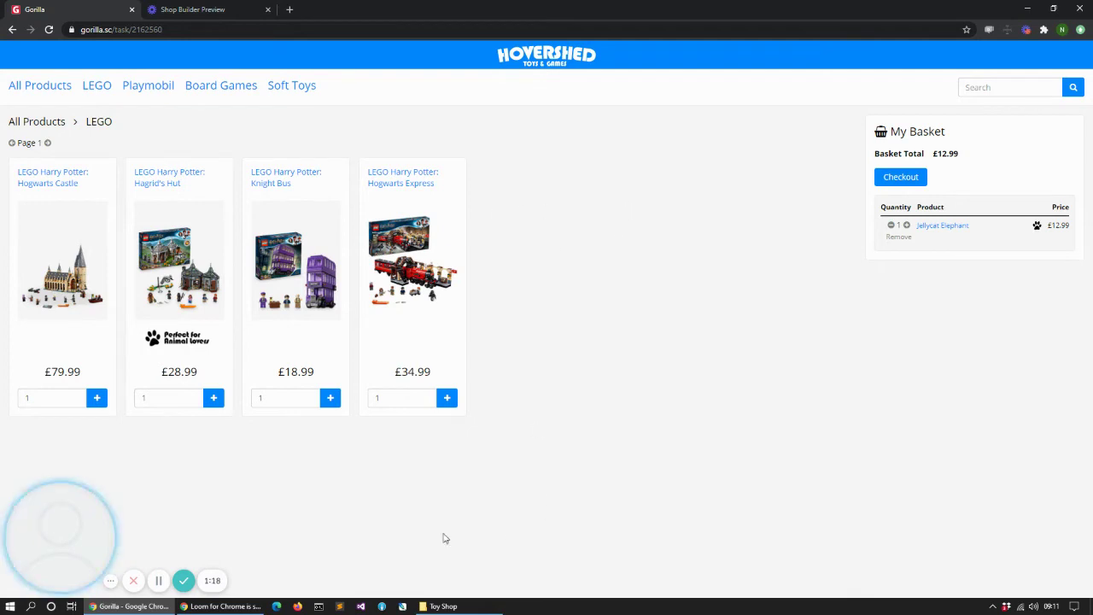
Step: Search the preview shop for 'harry potter', then replace the query with 'wizard'
left_click(998, 89)
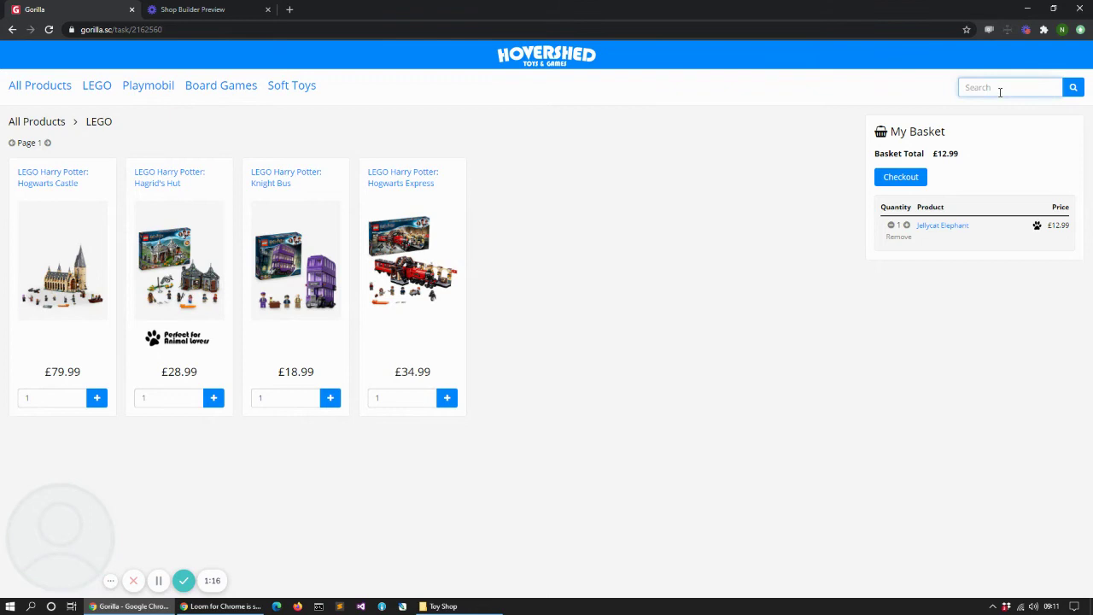
type("harrty p")
key("BackSpace")
key("BackSpace")
key("BackSpace")
type("y potter")
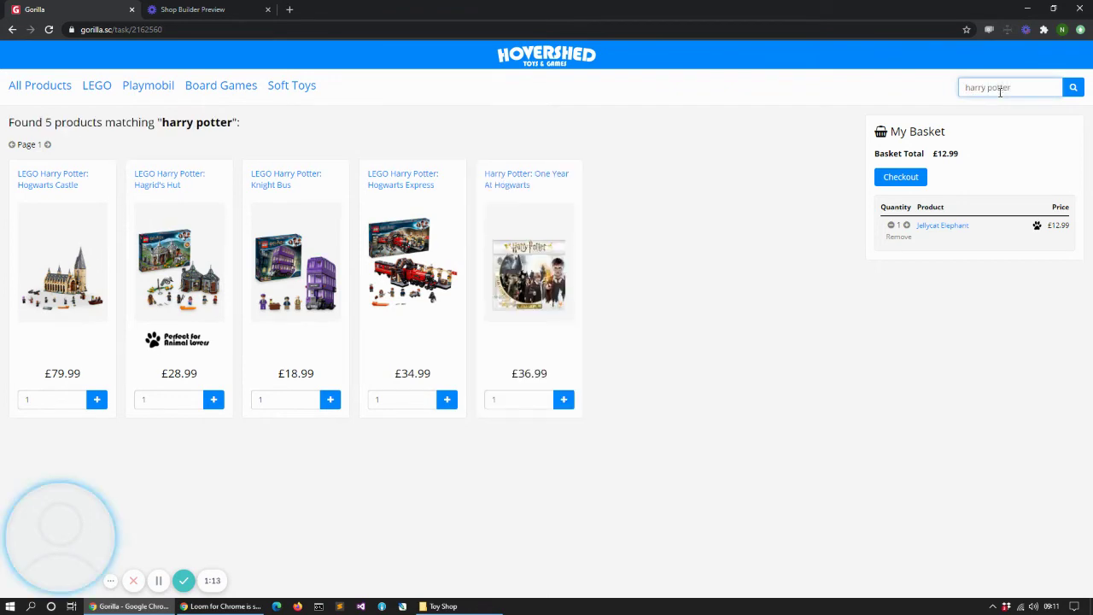
key("ctrl+a")
type("w")
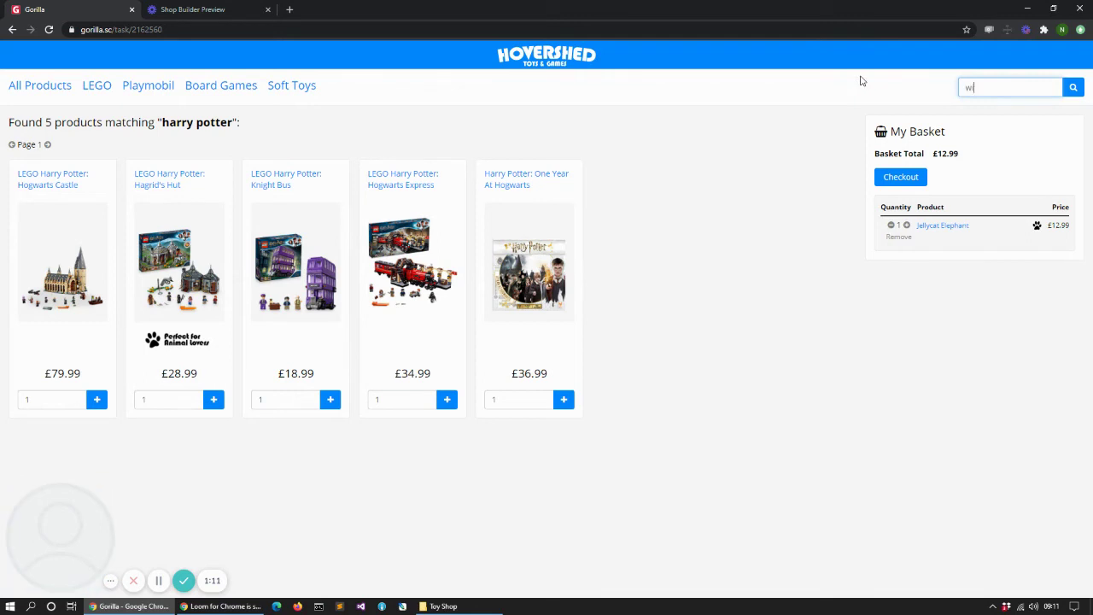
type("izard")
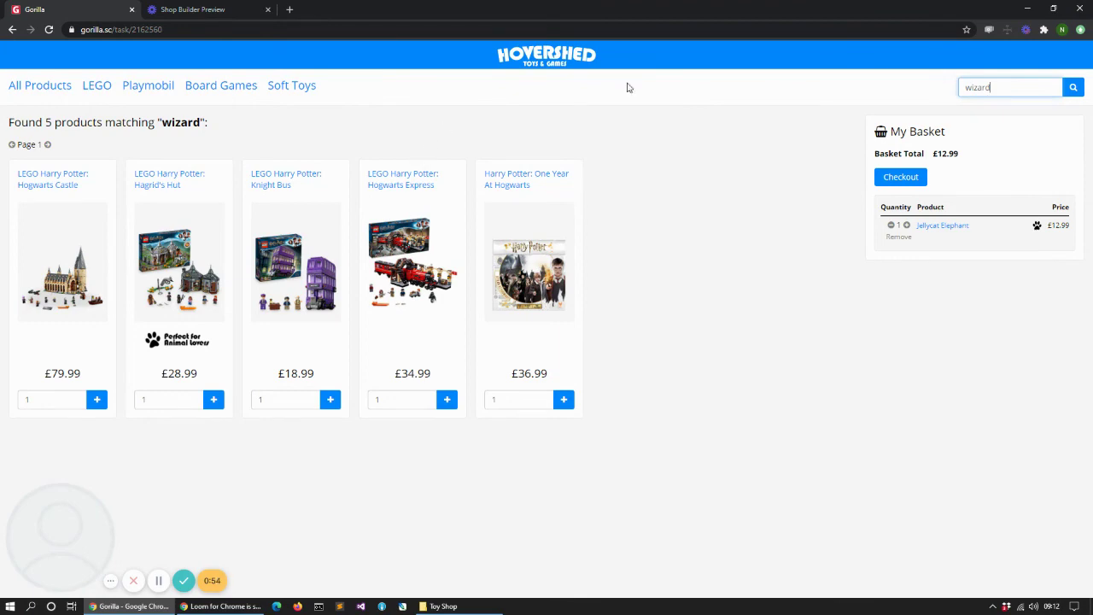
Step: Return to the editor's AnimalBadges label page, opening and cancelling Add Condition
left_click(11, 29)
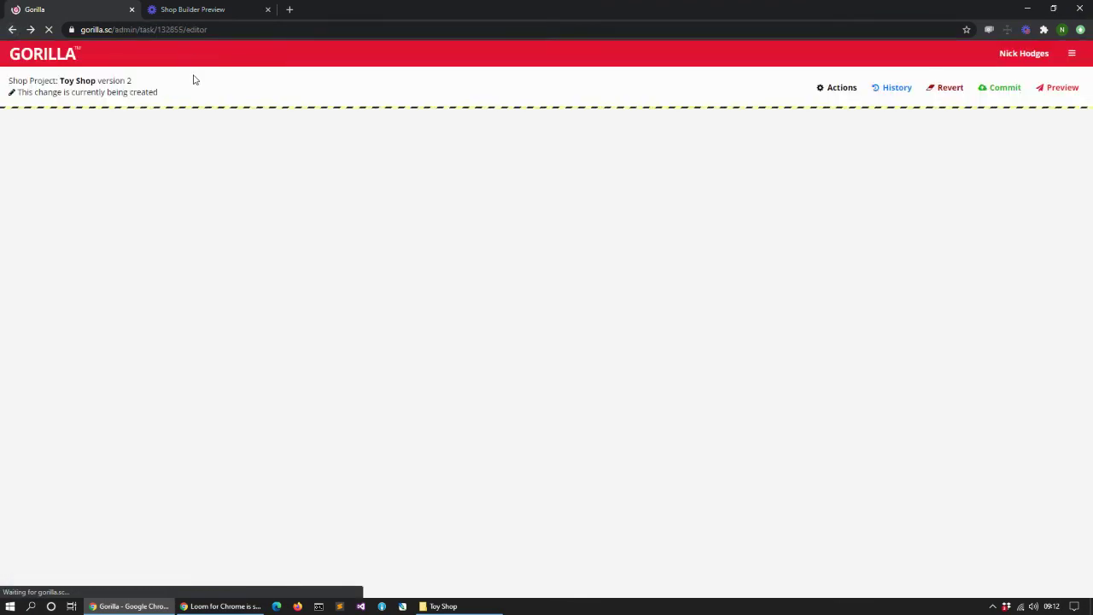
left_click(32, 214)
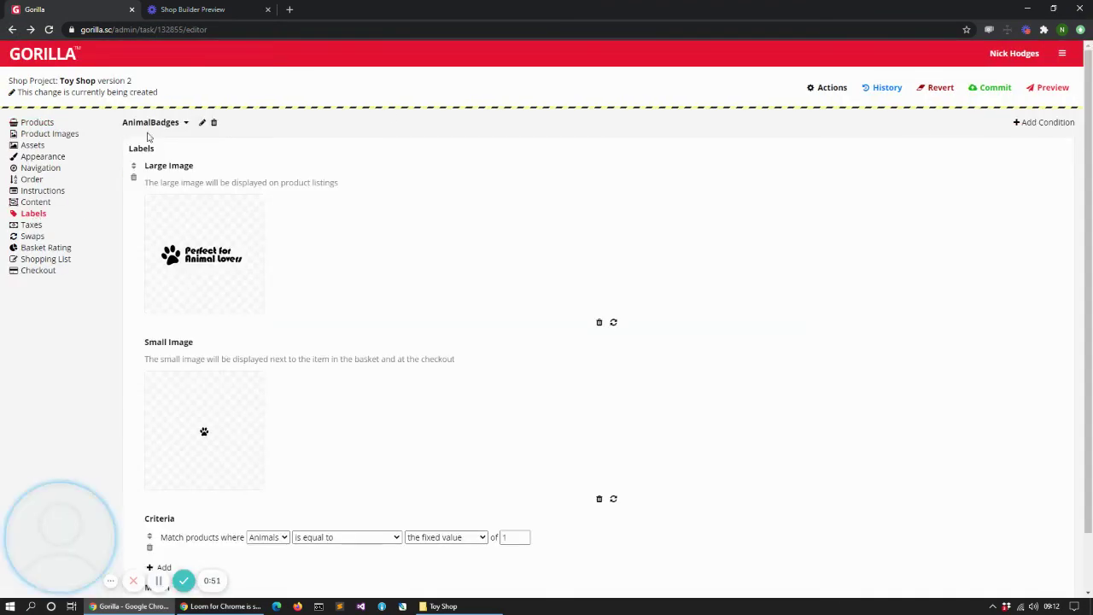
left_click(1040, 123)
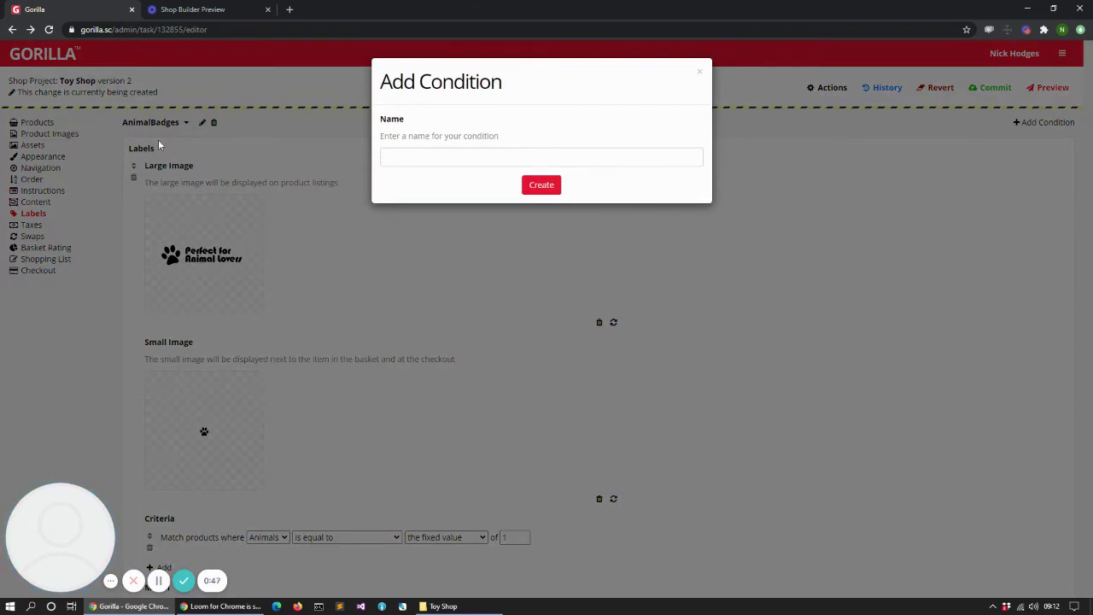
left_click(699, 72)
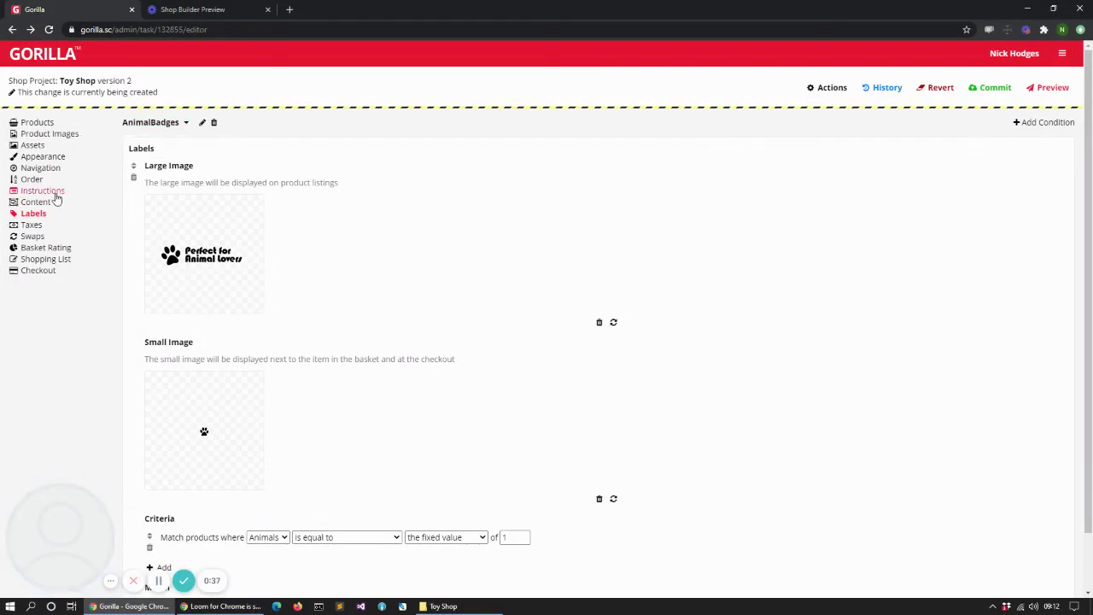
Step: Open the preview options and close them without choosing a label condition
left_click(1050, 87)
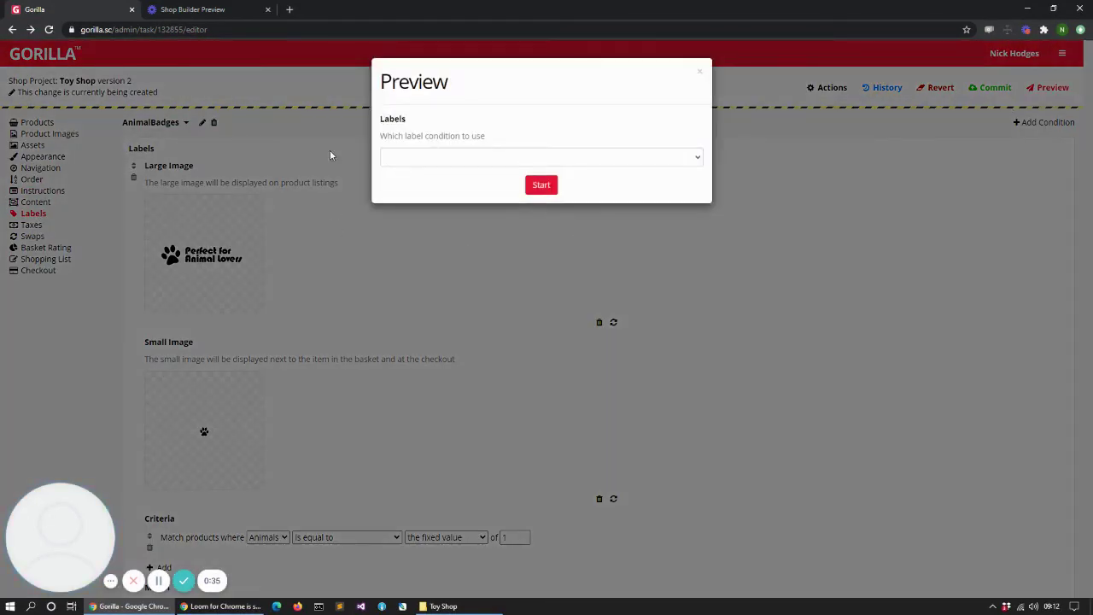
left_click(432, 158)
left_click(598, 113)
left_click(700, 72)
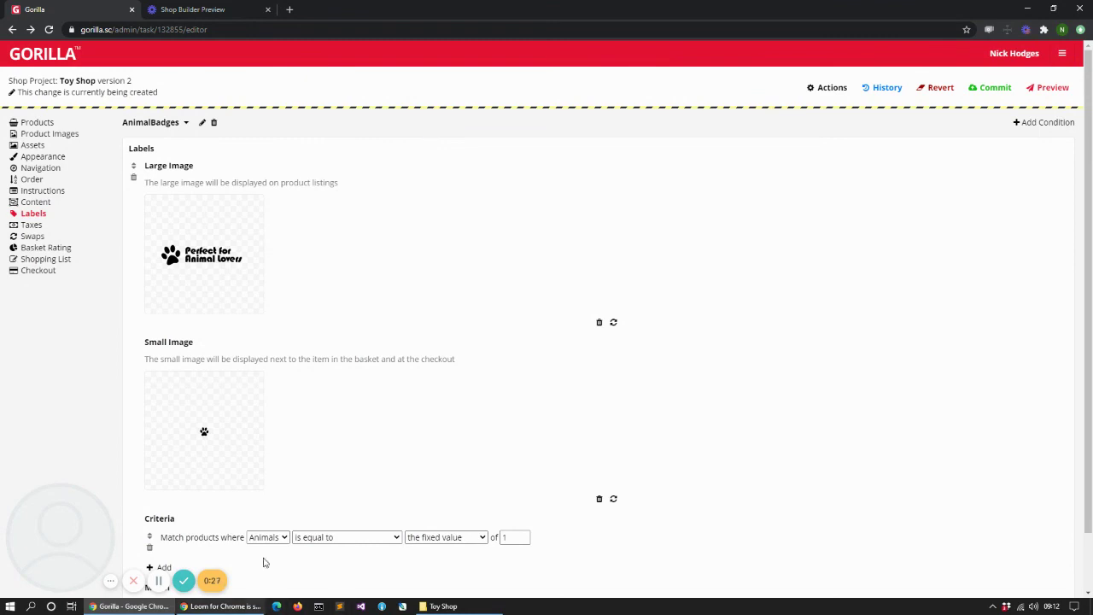
Step: Go from the Taxes settings to the empty Swaps page in the sidebar
left_click(32, 225)
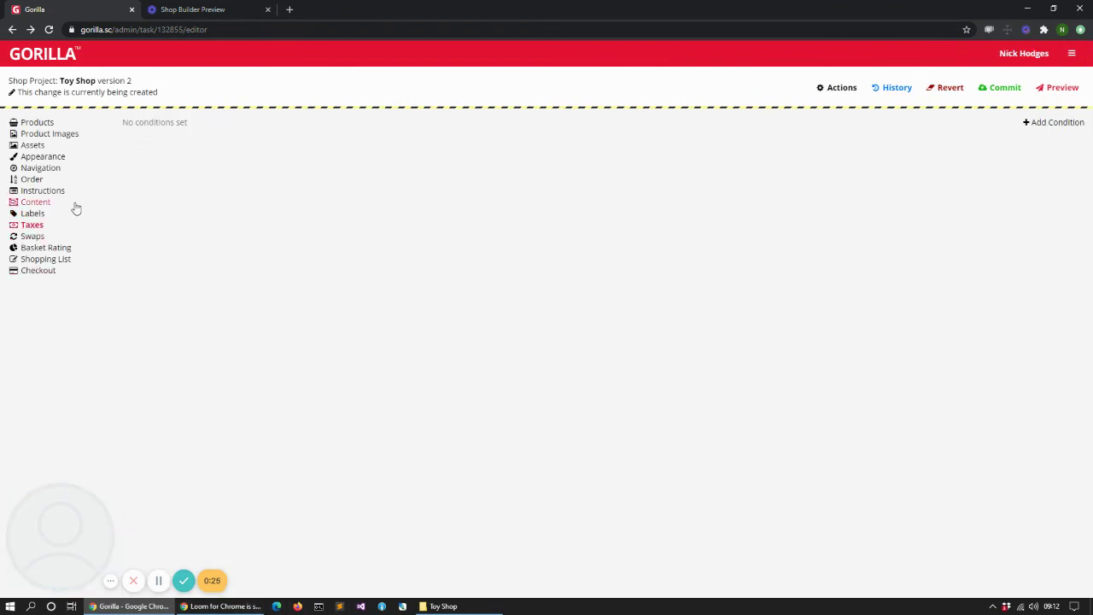
left_click(34, 237)
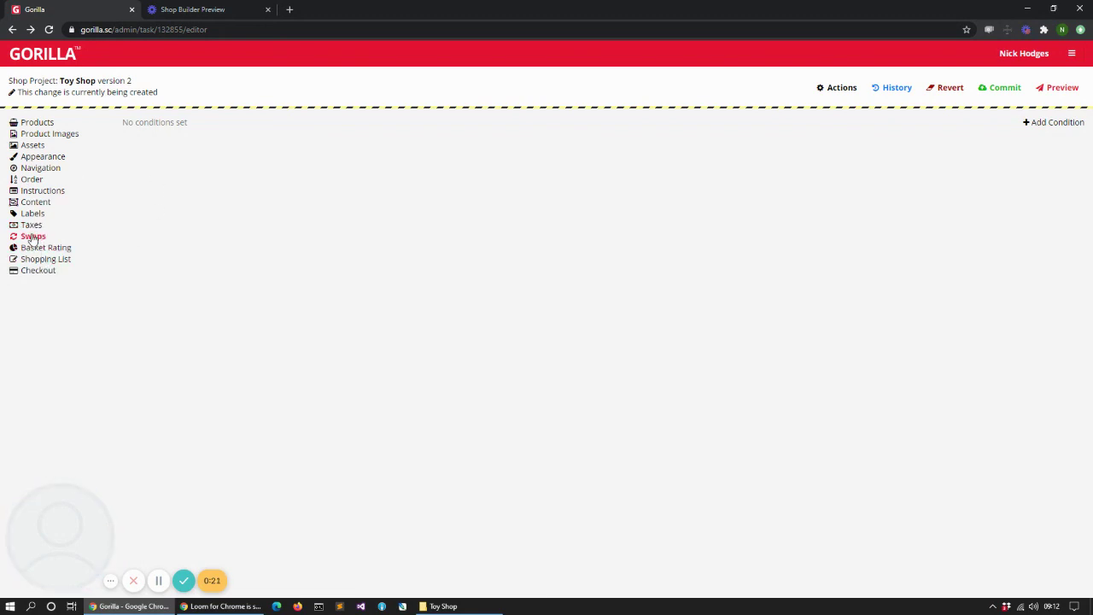